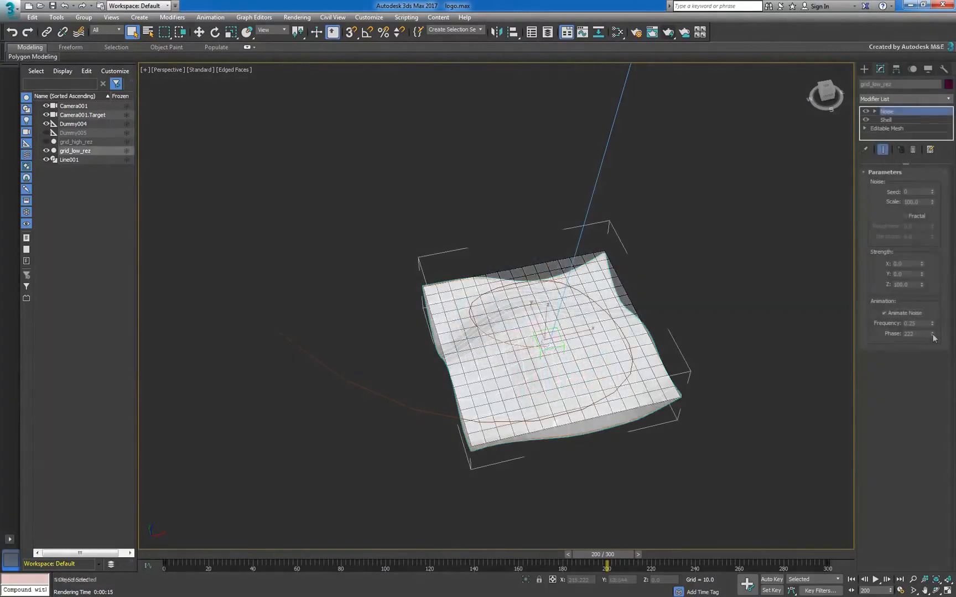
- Replace grid_low_rez's Noise modifier with a Data Channel modifier above Shell, and turn off Edged Faces in the viewport
{"action": "left_click_drag", "start_coordinate": [932, 333], "coordinate": [913, 277]}
{"action": "left_click", "coordinate": [887, 101]}
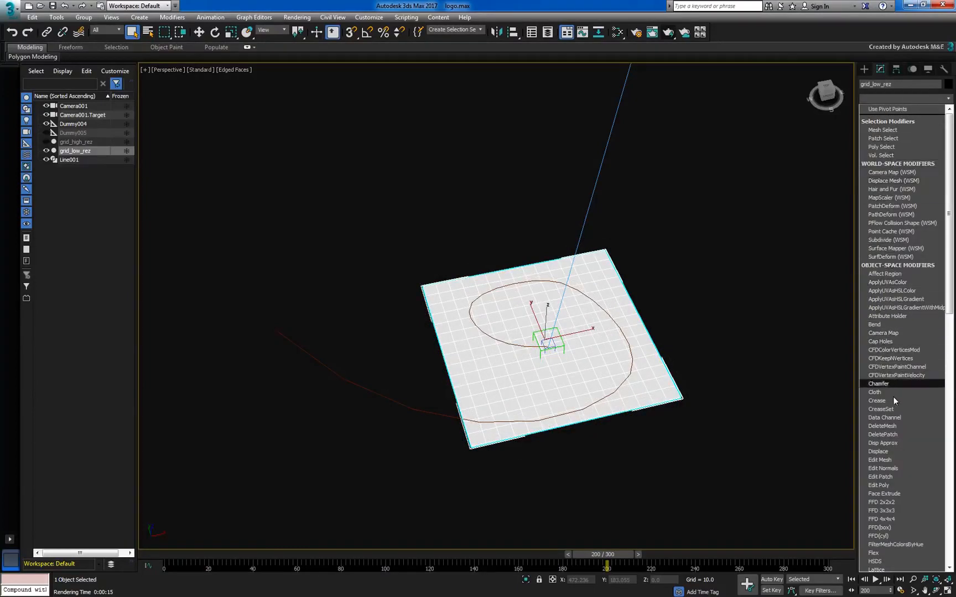
{"action": "left_click", "coordinate": [897, 418]}
{"action": "left_click", "coordinate": [897, 418]}
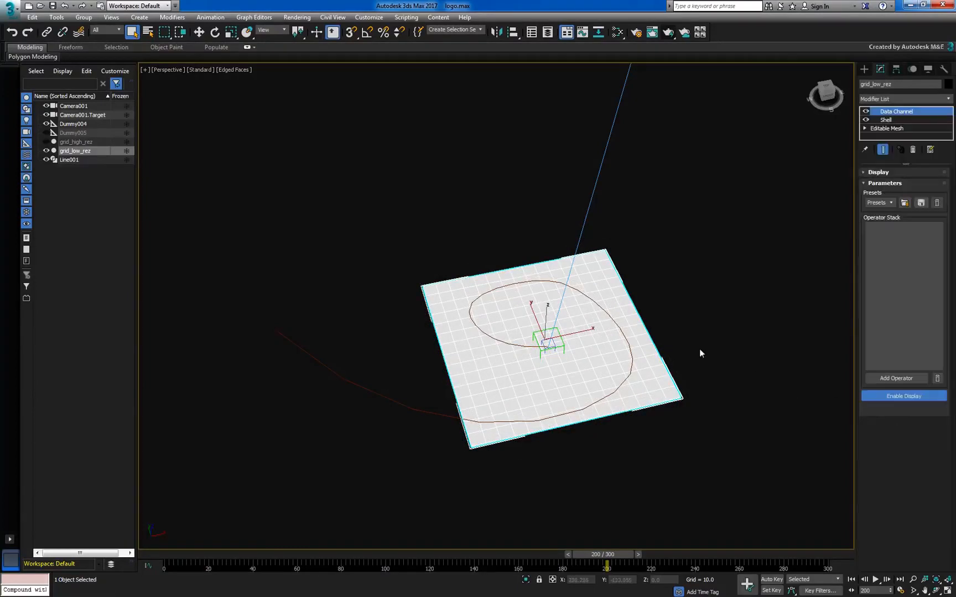
{"action": "left_click", "coordinate": [234, 70]}
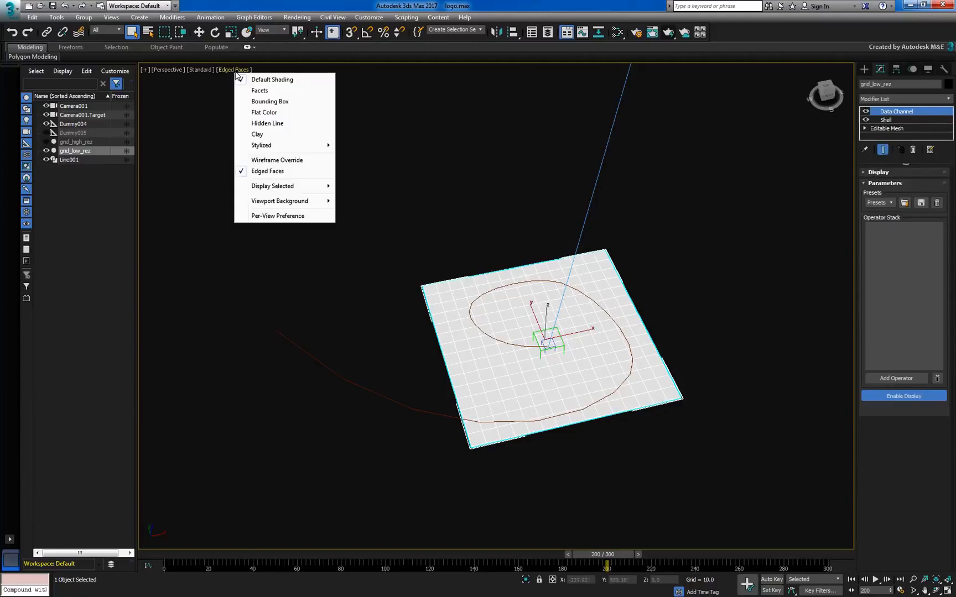
{"action": "left_click", "coordinate": [260, 172]}
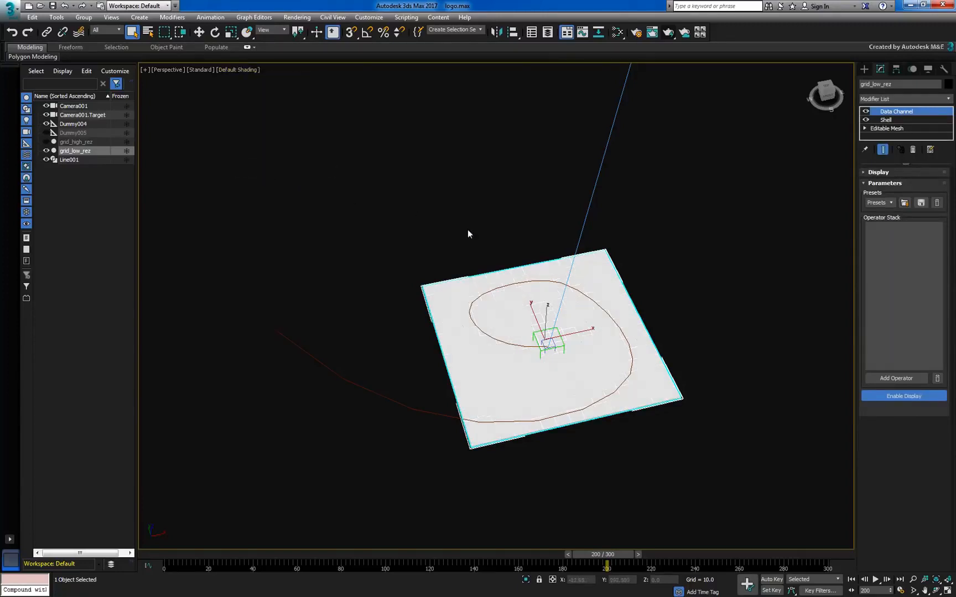
- Add a Distort operator to the Data Channel's operator stack and assign a Noise map to it
{"action": "left_click", "coordinate": [880, 378]}
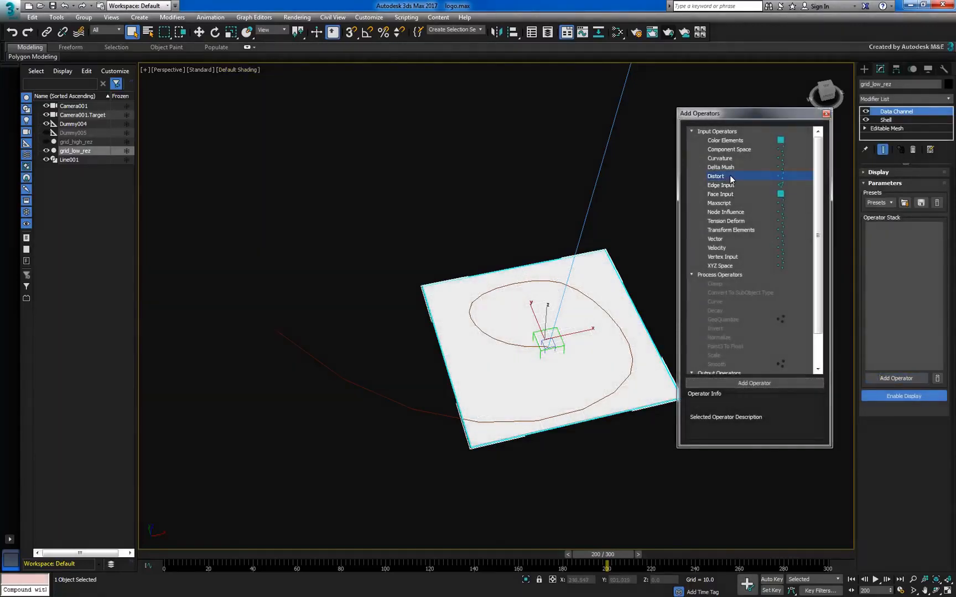
{"action": "left_click", "coordinate": [729, 176]}
{"action": "left_click", "coordinate": [770, 382]}
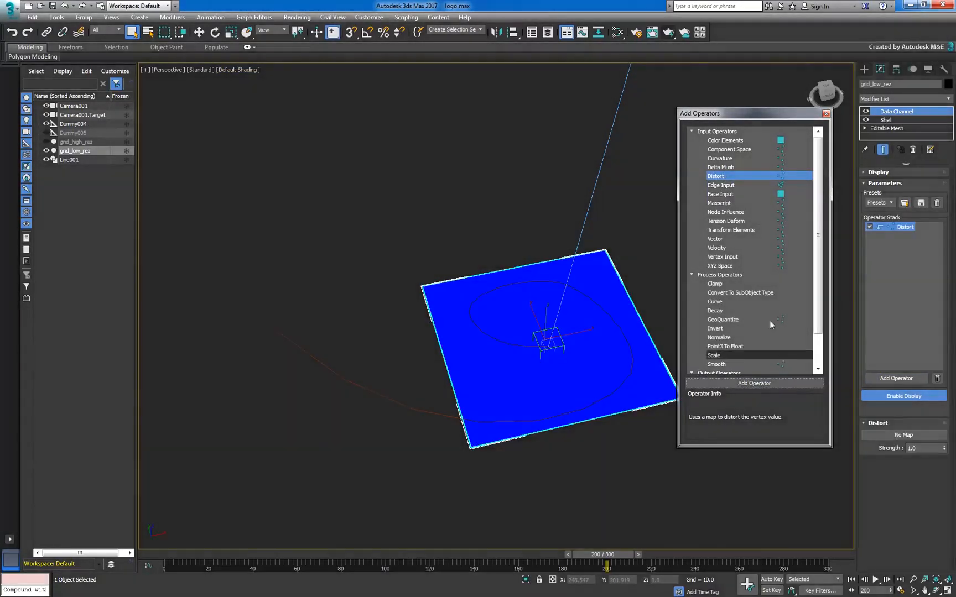
{"action": "left_click", "coordinate": [826, 113]}
{"action": "left_click", "coordinate": [868, 434]}
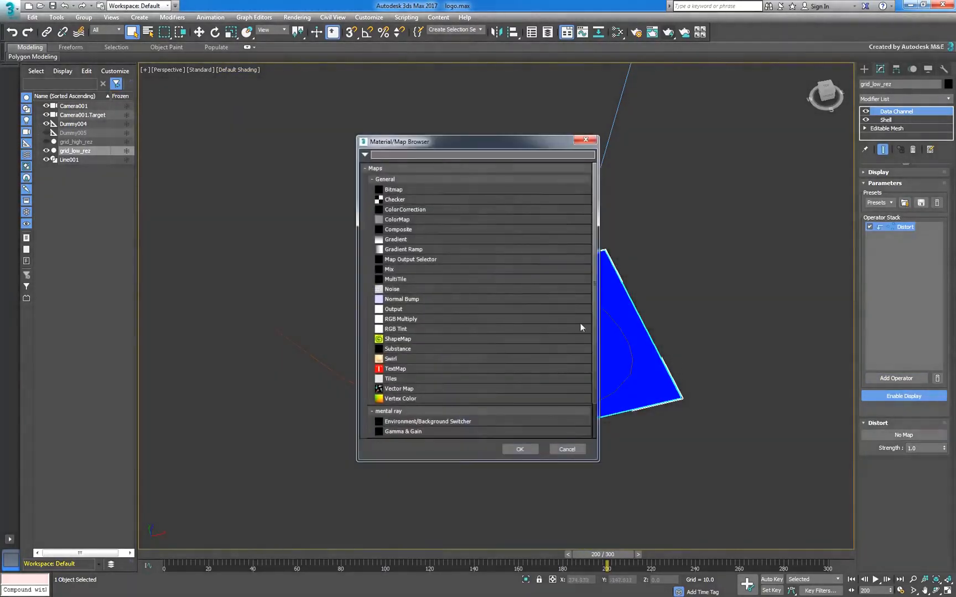
{"action": "left_click", "coordinate": [466, 288]}
{"action": "left_click", "coordinate": [519, 449]}
- Bring the Distort operator's Noise map into the Slate Material Editor as an instance
{"action": "key", "text": "m"}
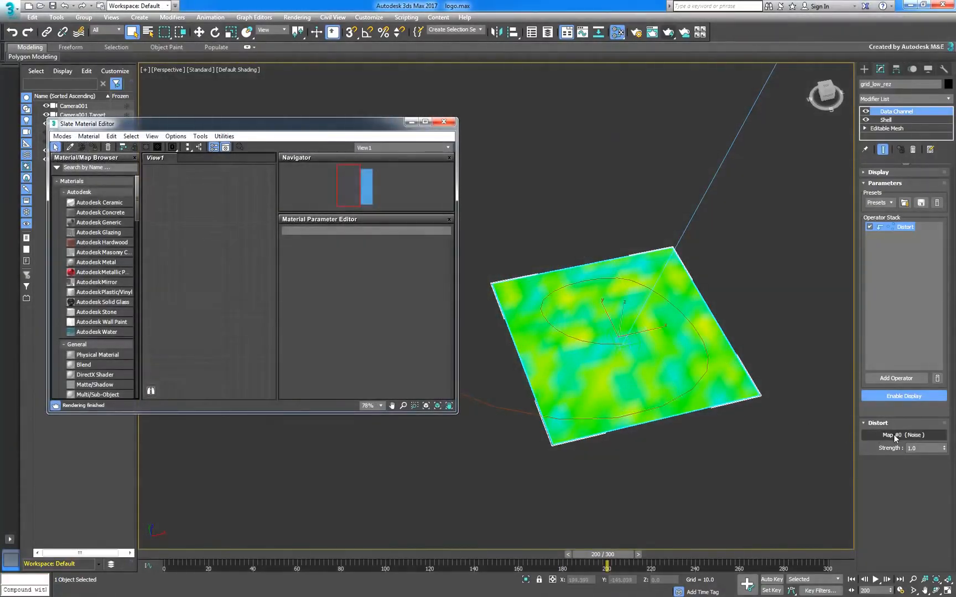
{"action": "left_click_drag", "start_coordinate": [896, 435], "coordinate": [193, 251]}
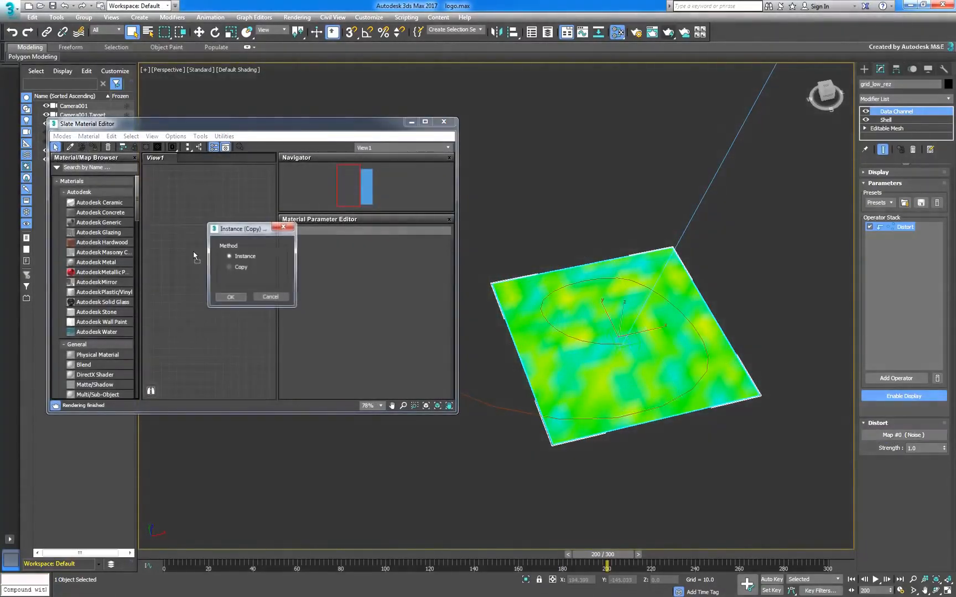
{"action": "left_click", "coordinate": [231, 299]}
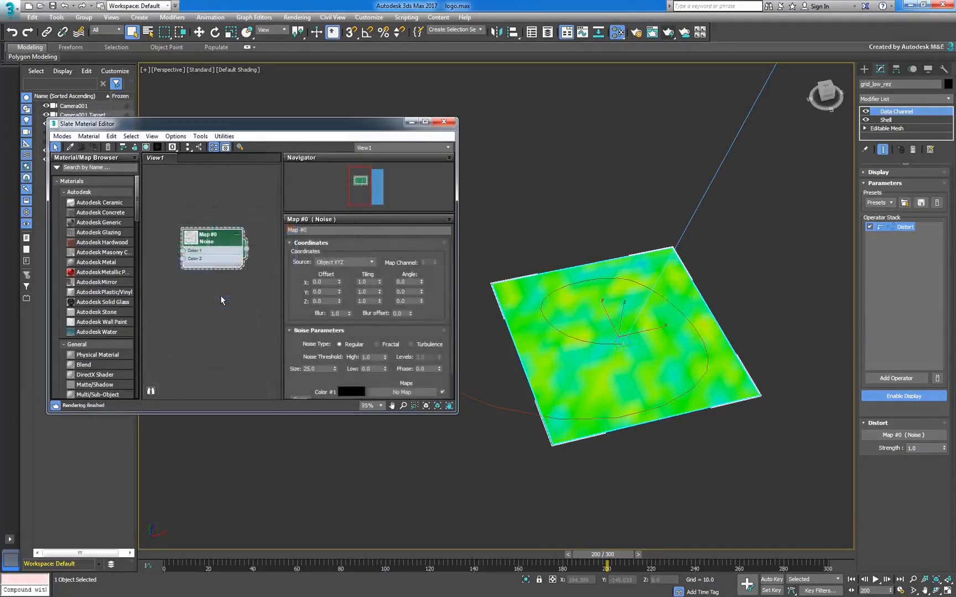
- Set the Noise map's type to Fractal with 8 levels
{"action": "left_click", "coordinate": [384, 344]}
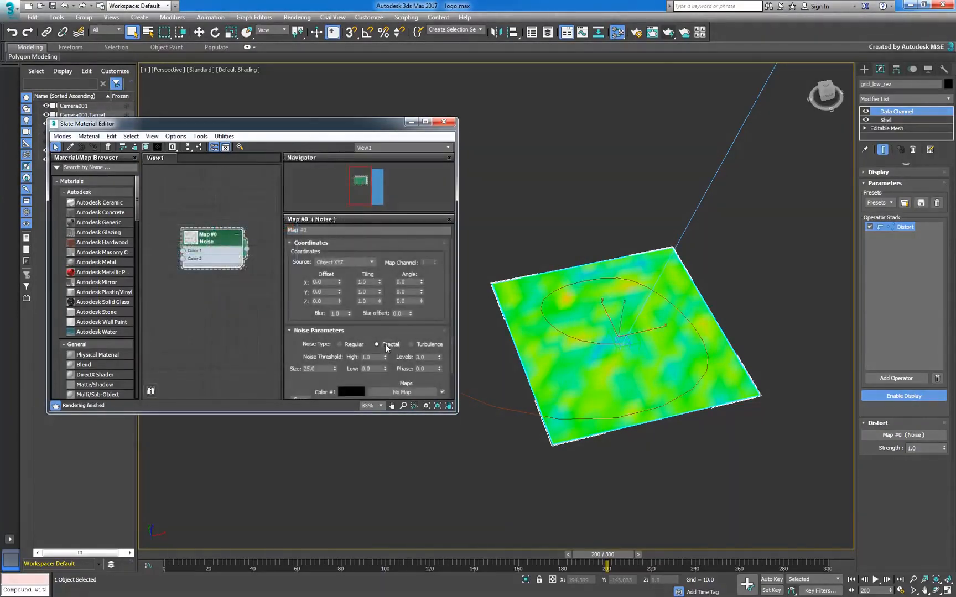
{"action": "double_click", "coordinate": [422, 357]}
{"action": "type", "text": "8"}
{"action": "key", "text": "Return"}
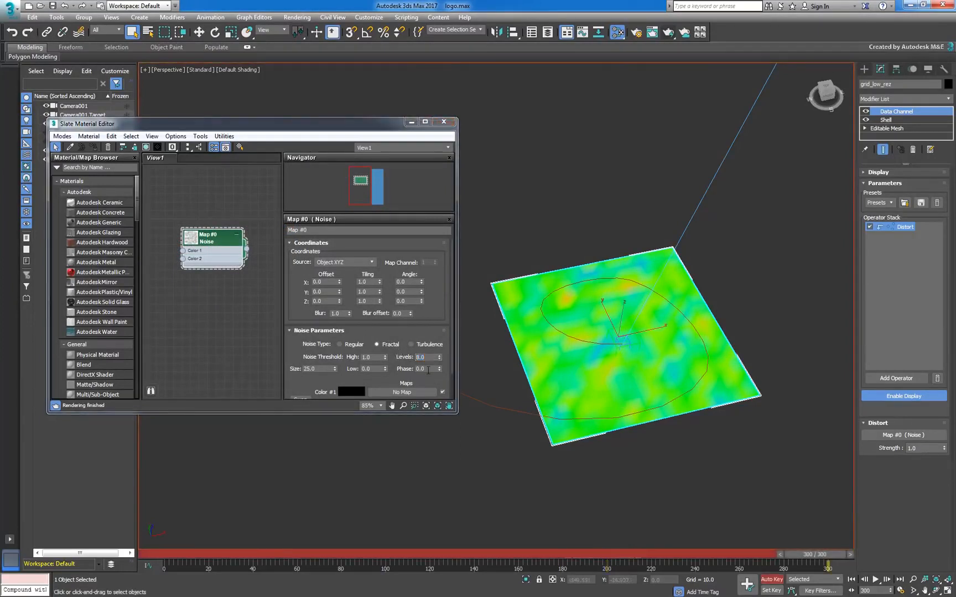
- Keyframe the Noise map's Phase at 7.5 on frame 300 with Auto Key
{"action": "double_click", "coordinate": [422, 369]}
{"action": "type", "text": "7.5"}
{"action": "key", "text": "Return"}
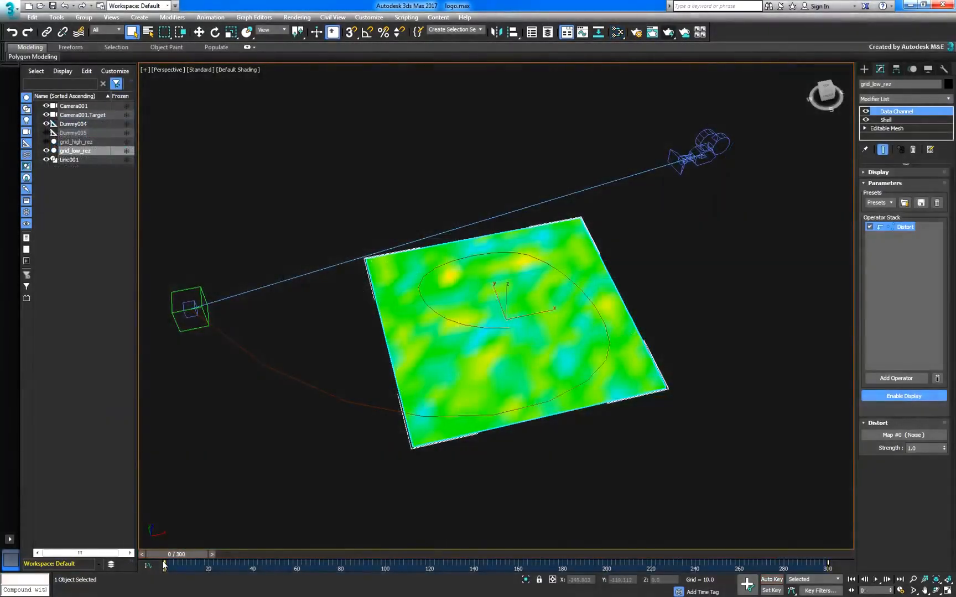
- Change the tangent types of the Noise map's Phase keys, starting from the frame 0 key, and play back the animation
{"action": "right_click", "coordinate": [166, 565]}
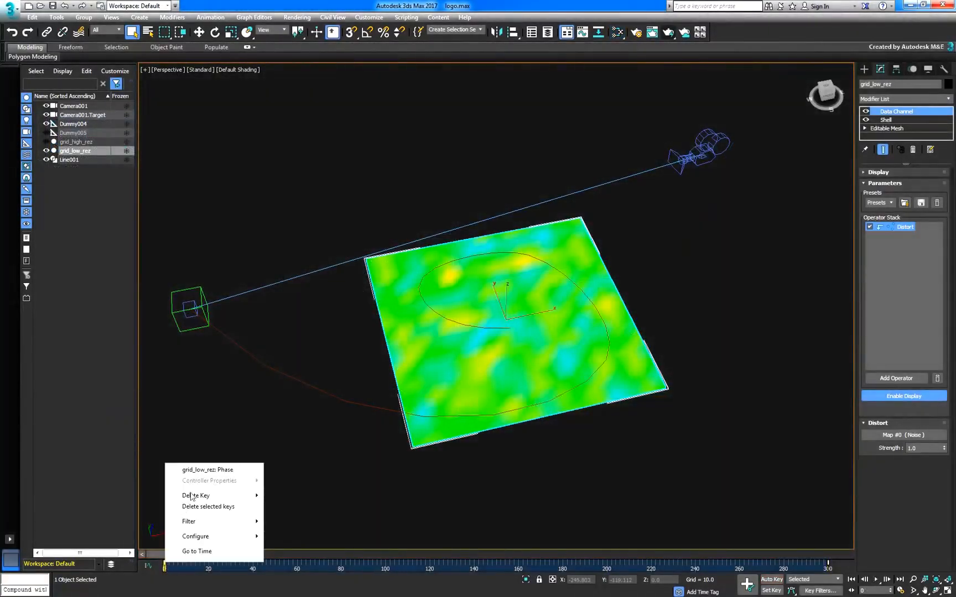
{"action": "left_click", "coordinate": [203, 470]}
{"action": "left_click_drag", "start_coordinate": [231, 479], "coordinate": [226, 383]}
{"action": "left_click", "coordinate": [180, 431]}
{"action": "left_click_drag", "start_coordinate": [189, 481], "coordinate": [189, 387]}
{"action": "left_click", "coordinate": [238, 414]}
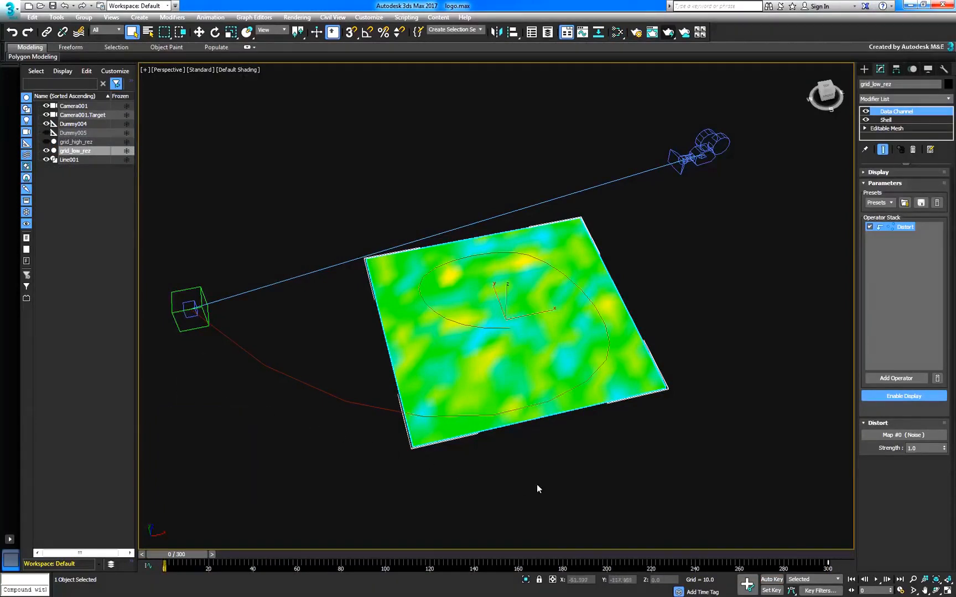
{"action": "left_click", "coordinate": [876, 579]}
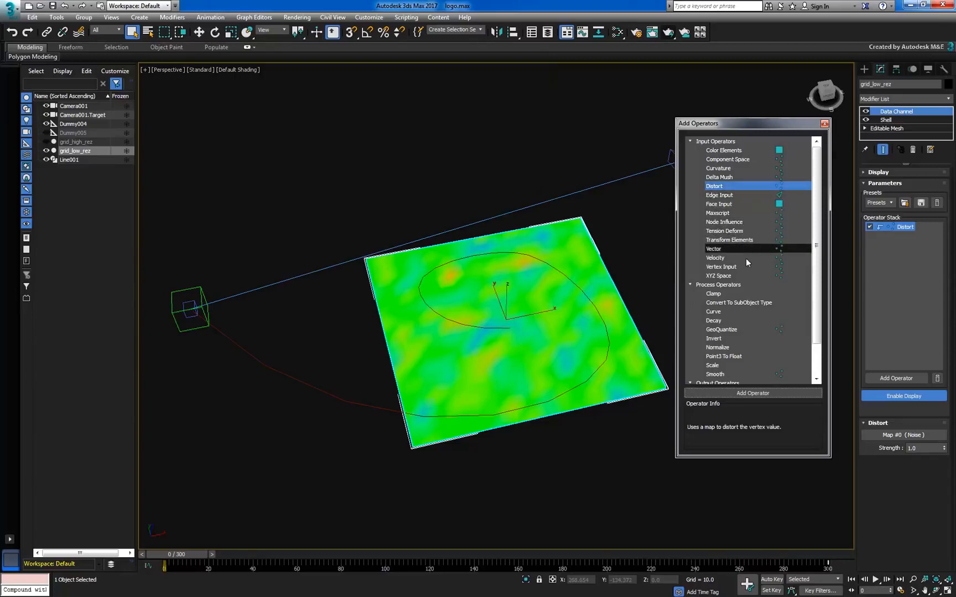
- Add a GeoQuantize operator and a Vertex Output operator below Distort in the operator stack
{"action": "left_click", "coordinate": [748, 328]}
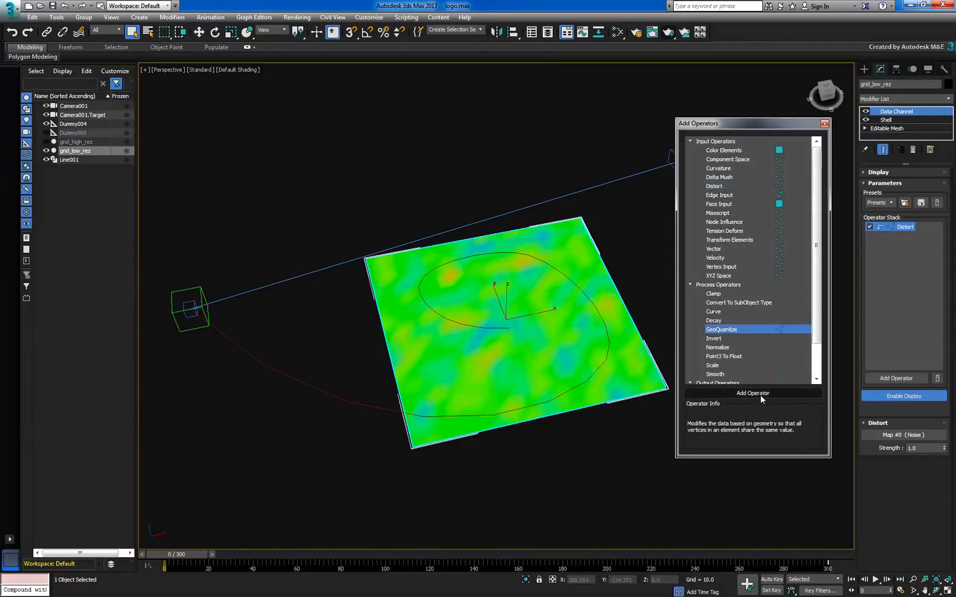
{"action": "left_click", "coordinate": [760, 394]}
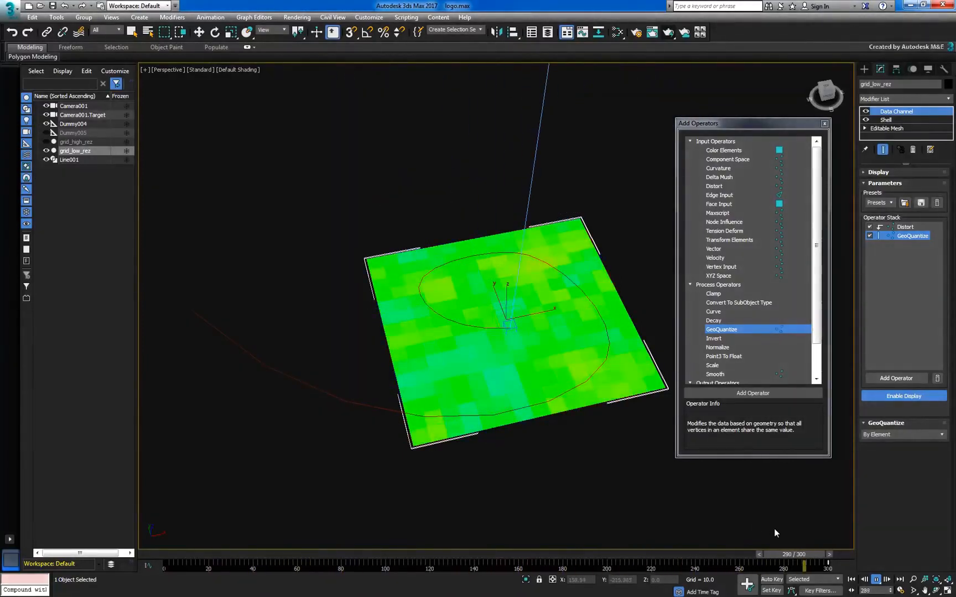
{"action": "scroll", "coordinate": [819, 324], "scroll_direction": "down", "scroll_amount": 2}
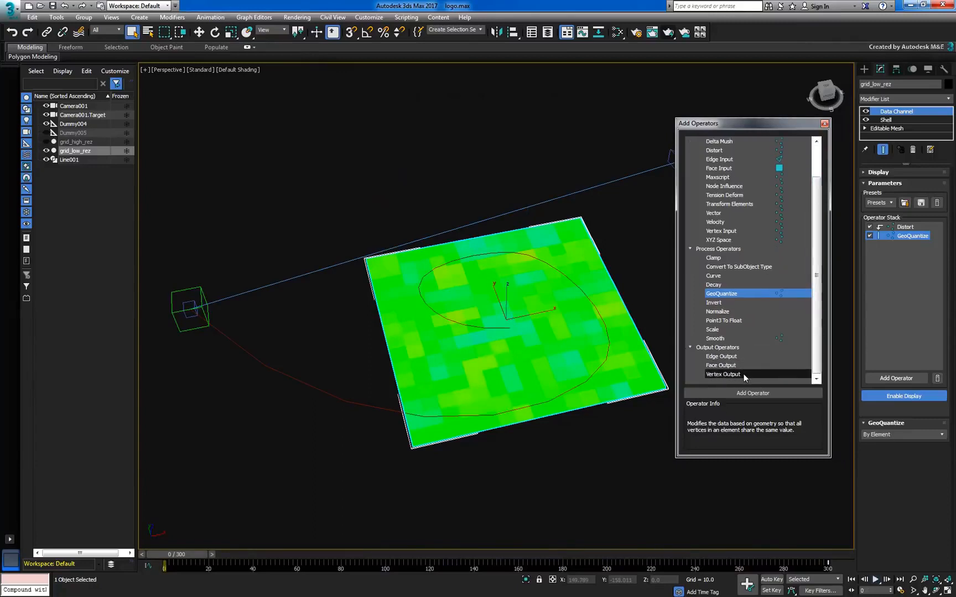
{"action": "left_click", "coordinate": [723, 374]}
{"action": "left_click", "coordinate": [738, 393]}
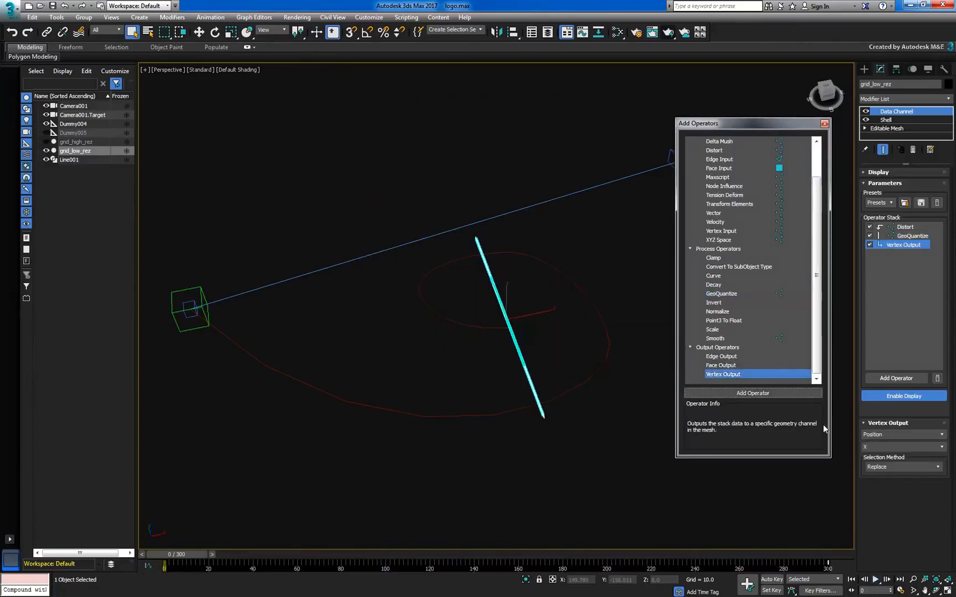
- Set the Vertex Output operator to the Z position channel with Add as its selection method
{"action": "left_click", "coordinate": [882, 446]}
{"action": "left_click", "coordinate": [867, 476]}
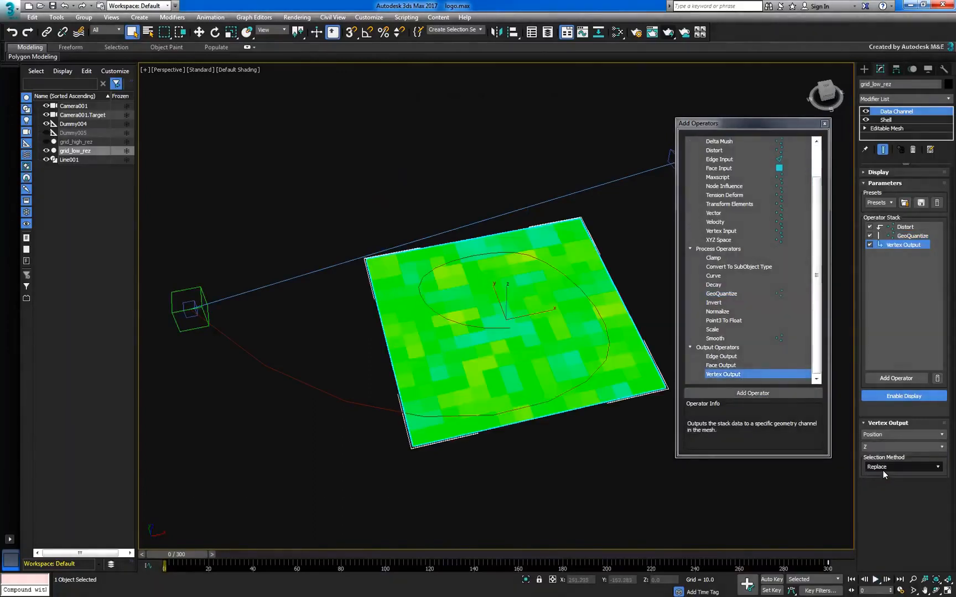
{"action": "left_click", "coordinate": [873, 467]}
{"action": "left_click", "coordinate": [874, 482]}
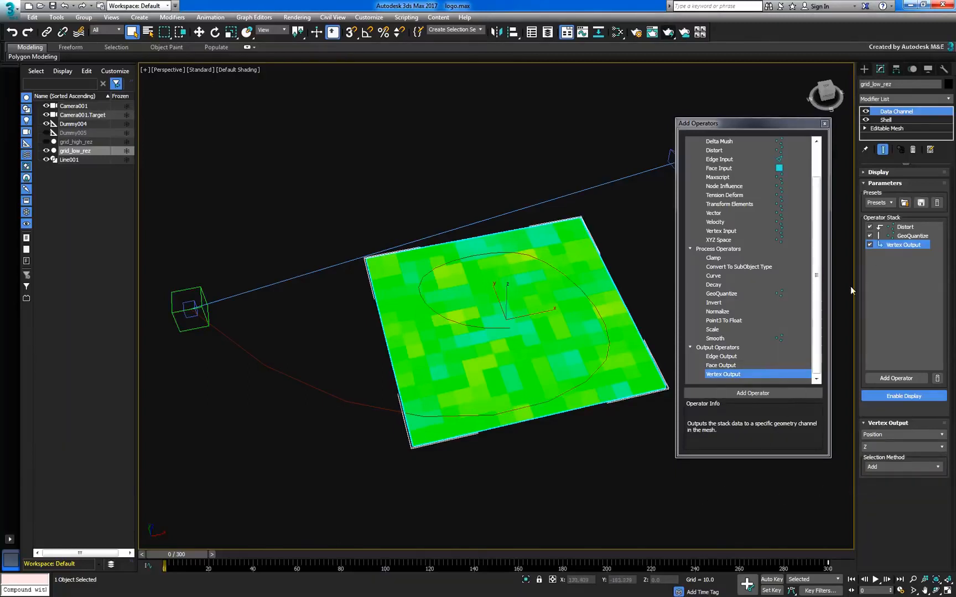
- Set the Distort operator's strength to 30, turn off the data channel display, and play the animation
{"action": "left_click", "coordinate": [905, 226]}
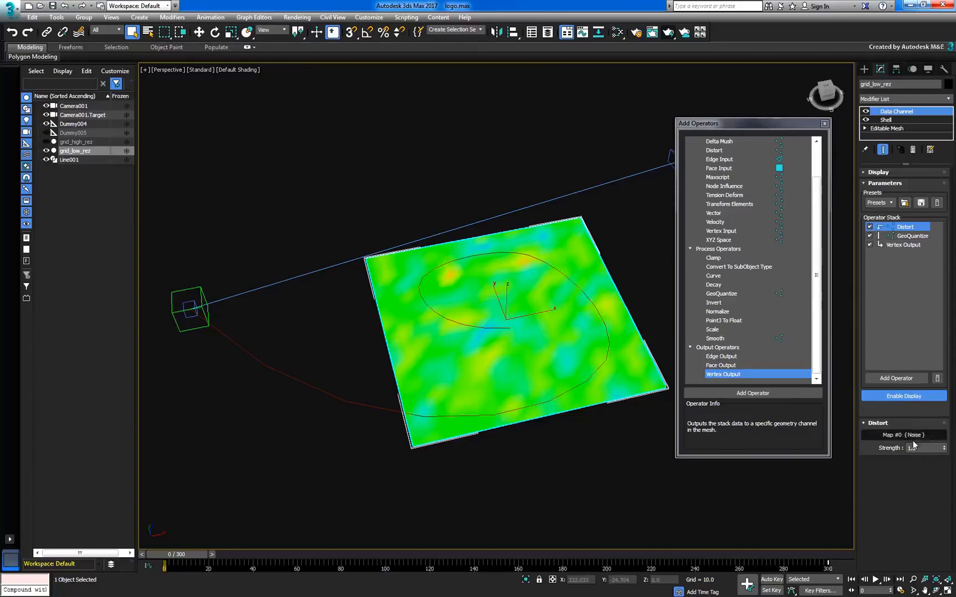
{"action": "double_click", "coordinate": [915, 448]}
{"action": "left_click_drag", "start_coordinate": [945, 451], "coordinate": [909, 243]}
{"action": "left_click", "coordinate": [886, 396]}
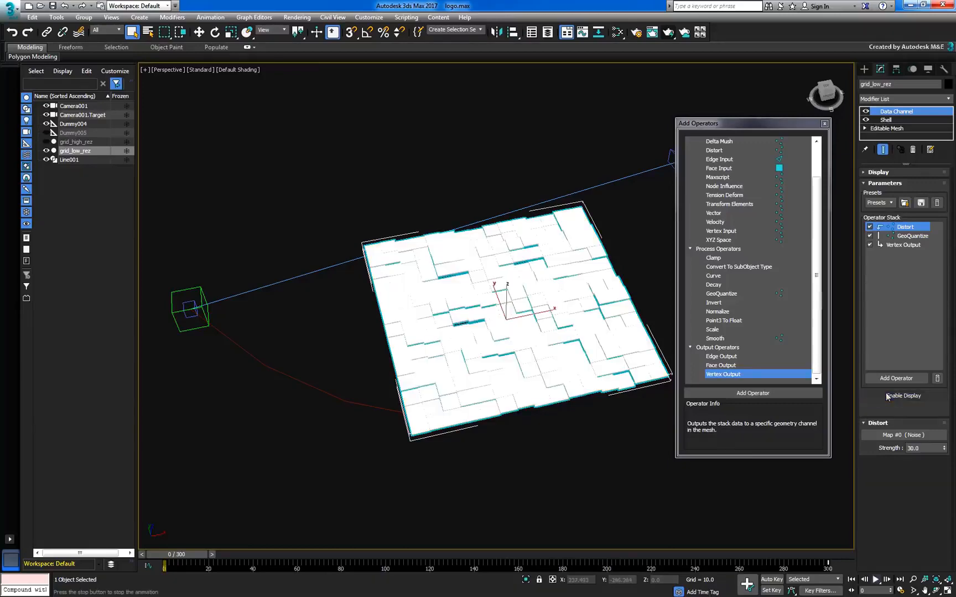
{"action": "key", "text": "/"}
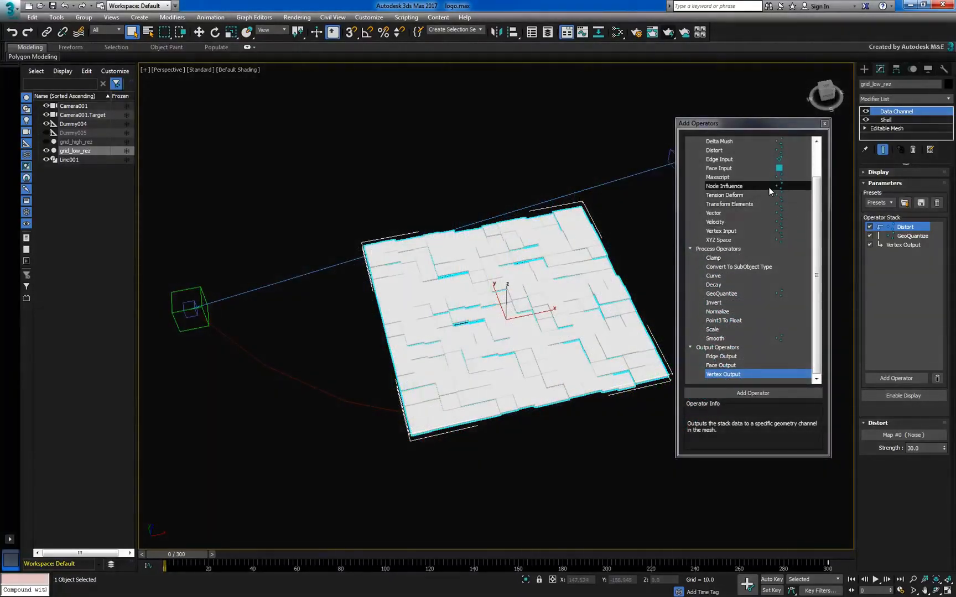
- Add a Node Influence operator, set its blend mode to Replace, and move it above Distort in the operator stack
{"action": "left_click", "coordinate": [770, 187]}
{"action": "left_click", "coordinate": [770, 393]}
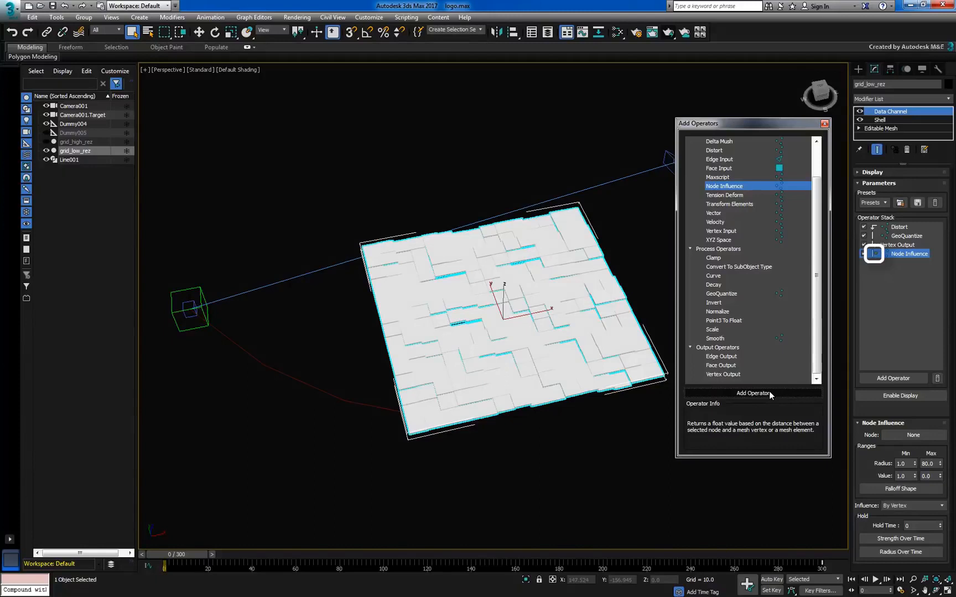
{"action": "right_click", "coordinate": [896, 254]}
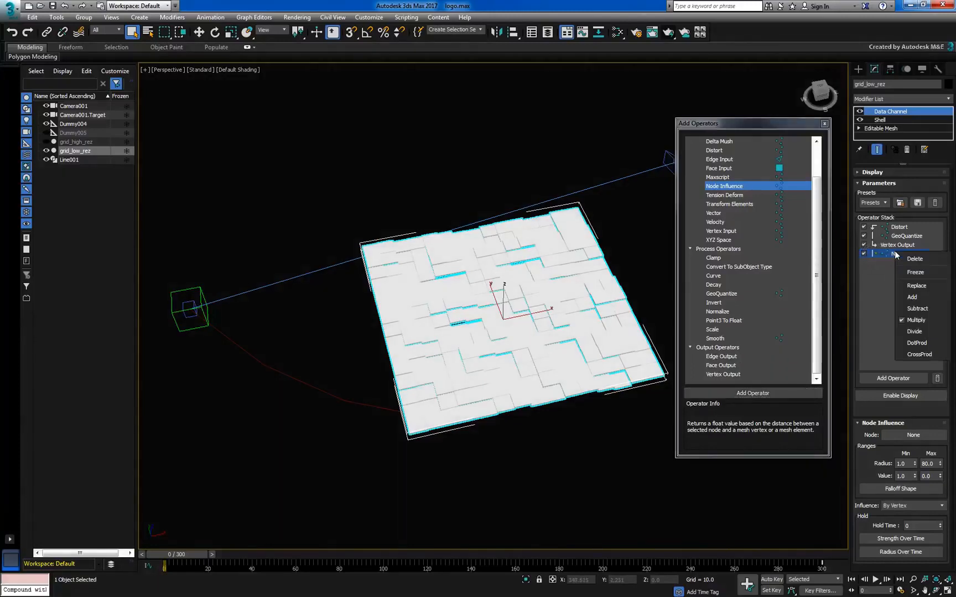
{"action": "left_click", "coordinate": [910, 287]}
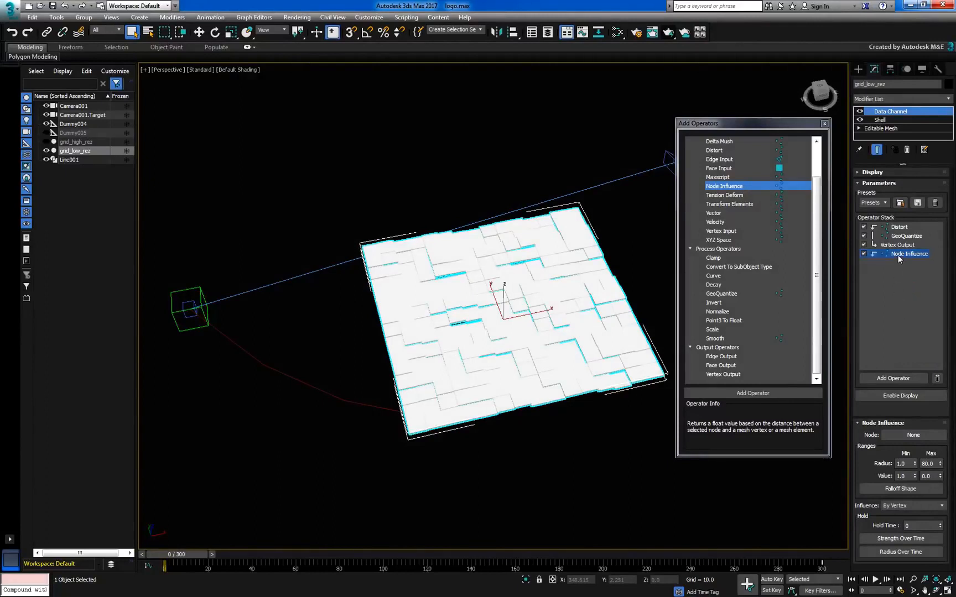
{"action": "left_click_drag", "start_coordinate": [897, 254], "coordinate": [898, 225]}
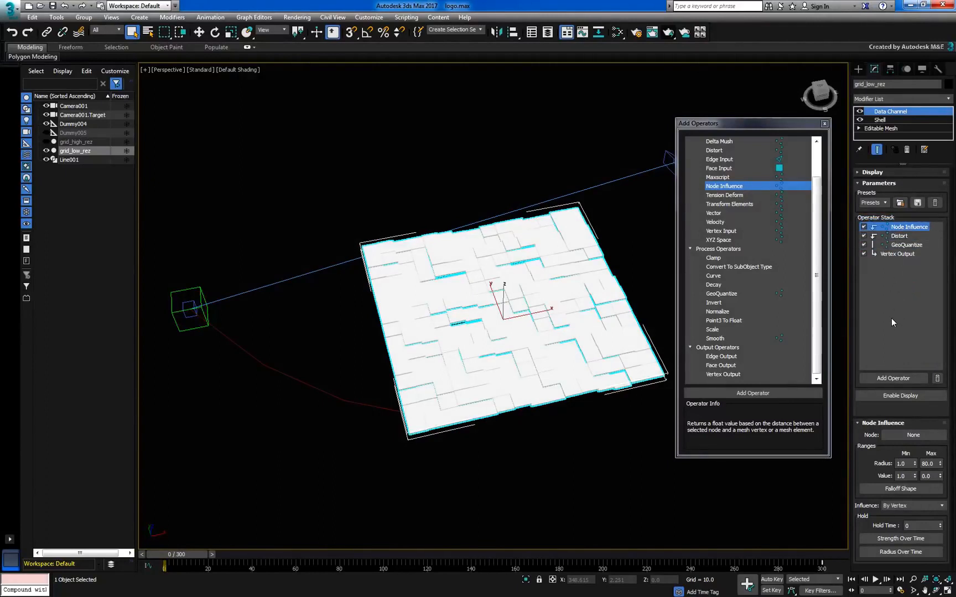
- Configure Node Influence to use Dummy004 by element with a radius of 0 to 100, and enable the data display
{"action": "left_click", "coordinate": [913, 434]}
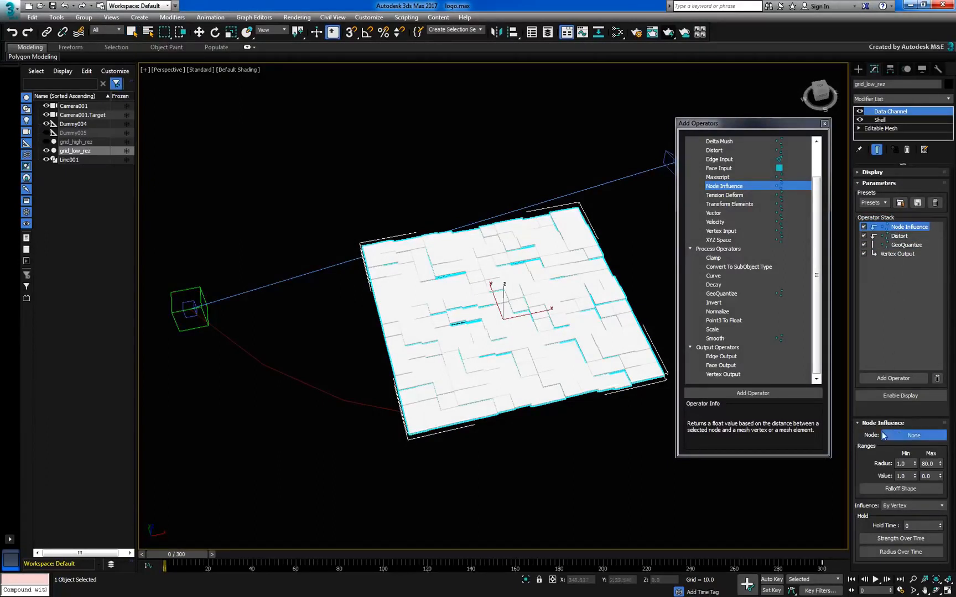
{"action": "left_click", "coordinate": [199, 289]}
{"action": "left_click", "coordinate": [892, 506]}
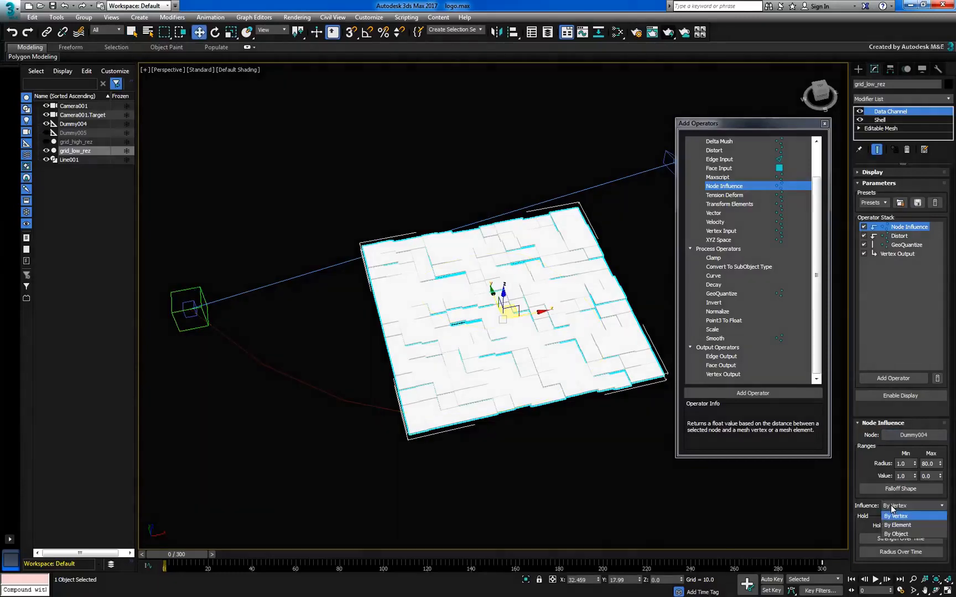
{"action": "left_click", "coordinate": [896, 524]}
{"action": "left_click", "coordinate": [900, 395]}
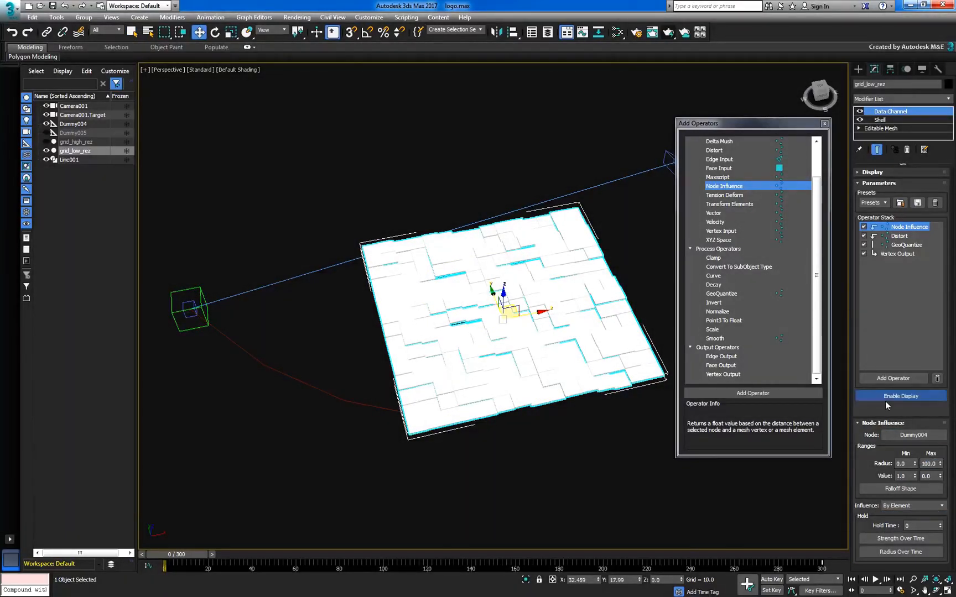
- Play back the animation to examine how the moving dummy influences the grid elements
{"action": "left_click", "coordinate": [875, 579]}
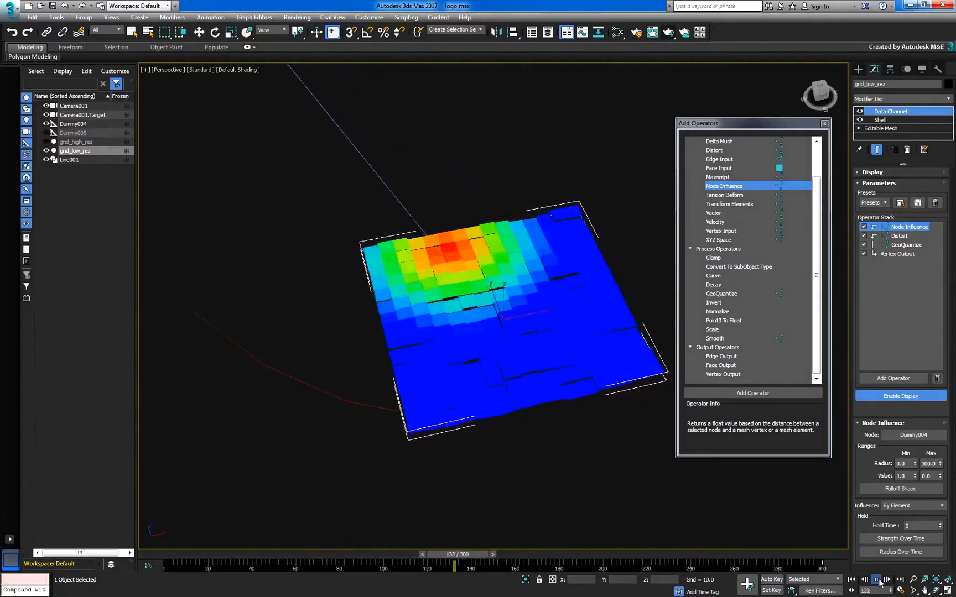
{"action": "left_click", "coordinate": [879, 580]}
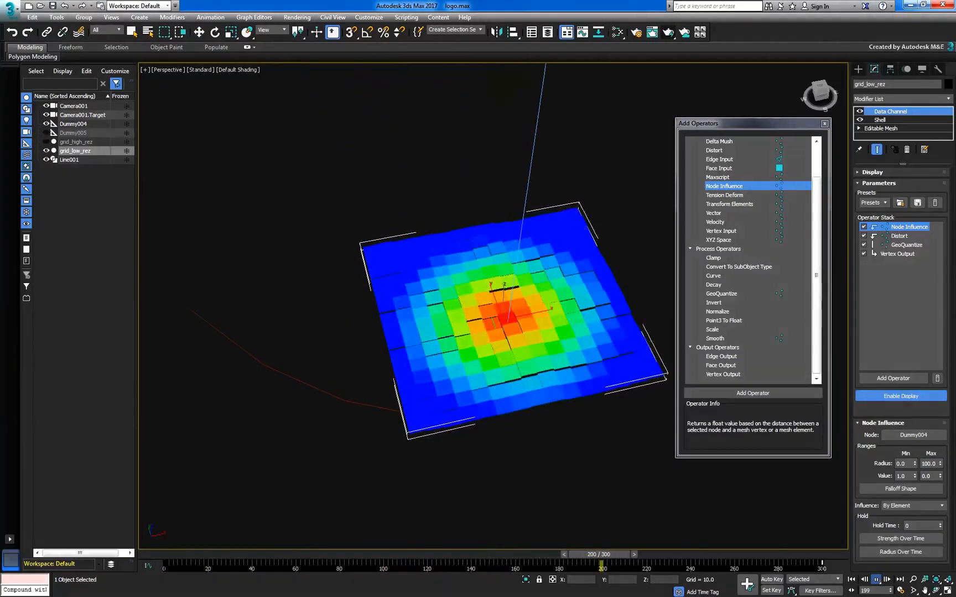
{"action": "key", "text": "w"}
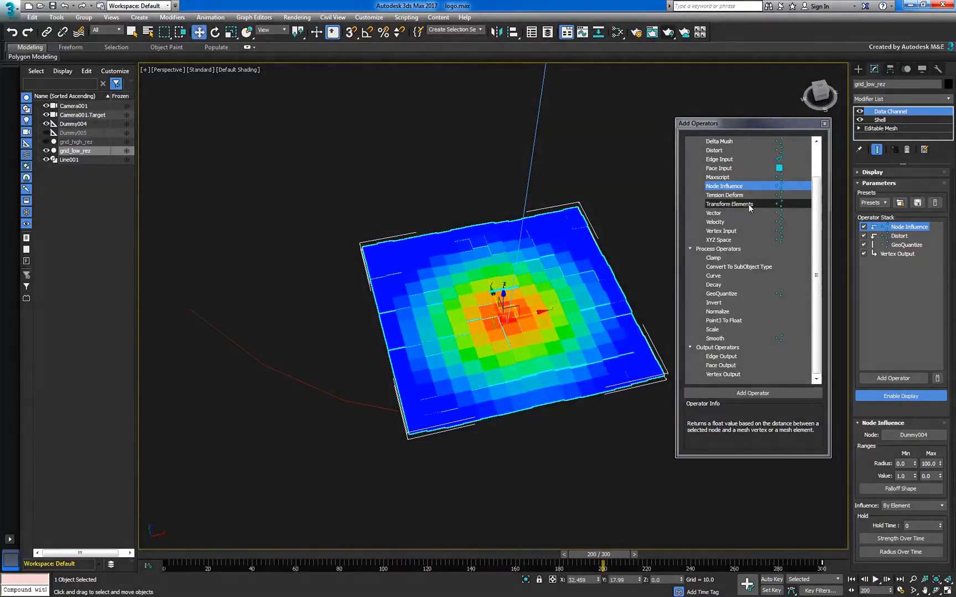
- Add a Transform Elements operator, place it between Node Influence and Distort, and set its blend mode to Replace
{"action": "left_click", "coordinate": [748, 204]}
{"action": "left_click", "coordinate": [759, 394]}
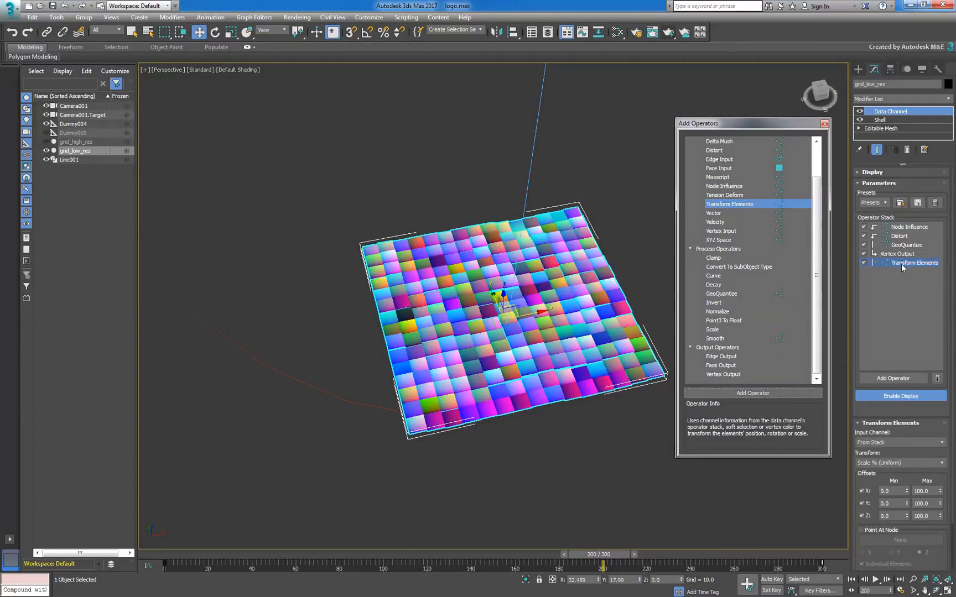
{"action": "left_click_drag", "start_coordinate": [901, 263], "coordinate": [901, 236]}
{"action": "right_click", "coordinate": [899, 235]}
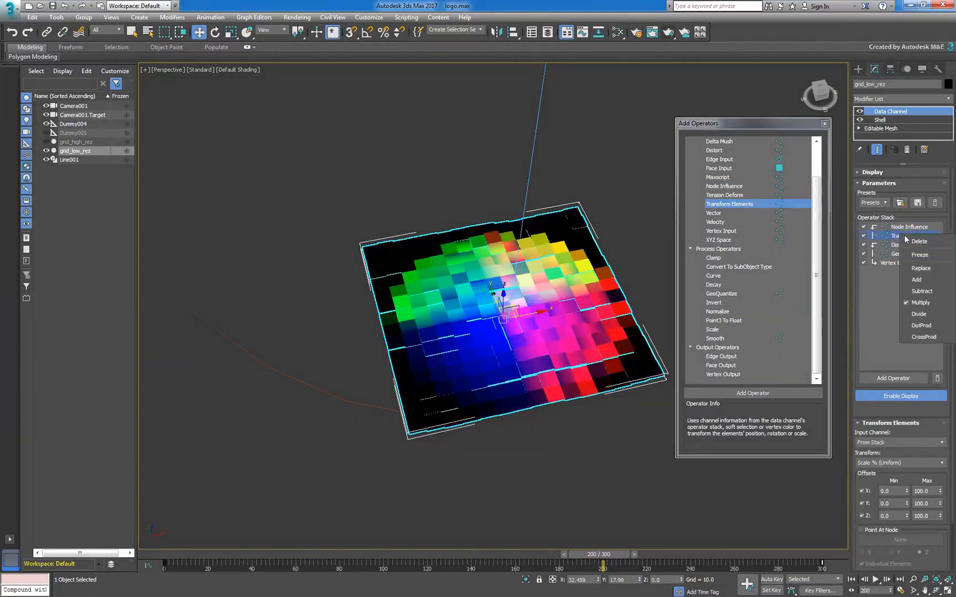
{"action": "left_click", "coordinate": [906, 277]}
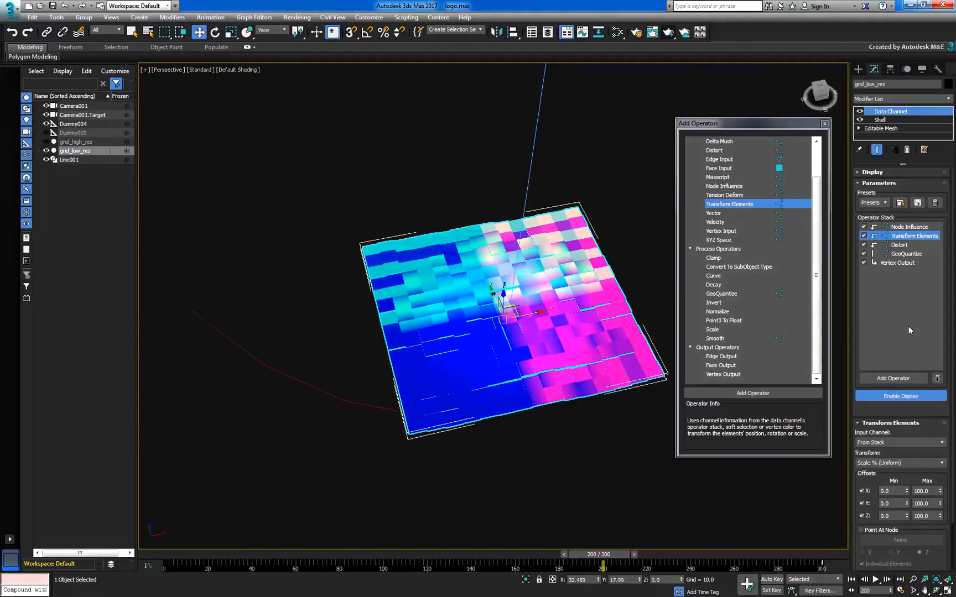
- Add a Vertex Output operator and place it directly below Transform Elements in the operator stack
{"action": "left_click", "coordinate": [770, 372]}
{"action": "left_click", "coordinate": [774, 390]}
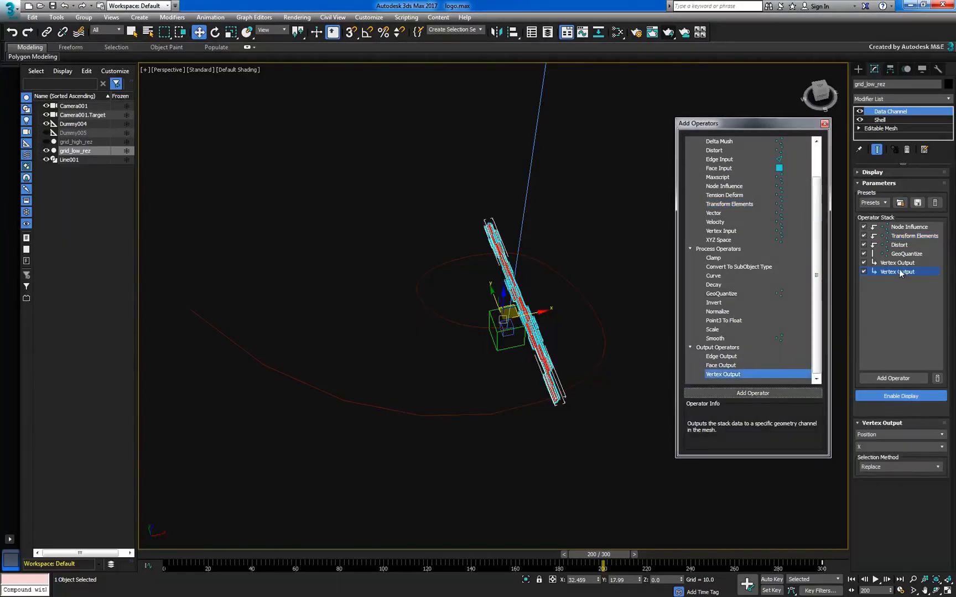
{"action": "left_click_drag", "start_coordinate": [898, 270], "coordinate": [898, 241]}
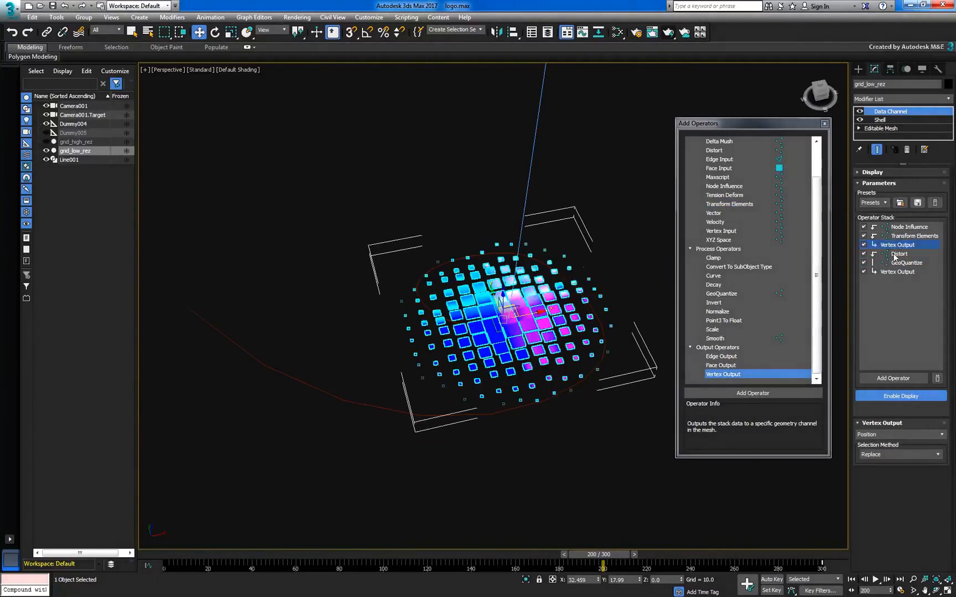
- Turn off the data channel display and play the animation to examine how the elements scale around the dummy
{"action": "left_click", "coordinate": [876, 396]}
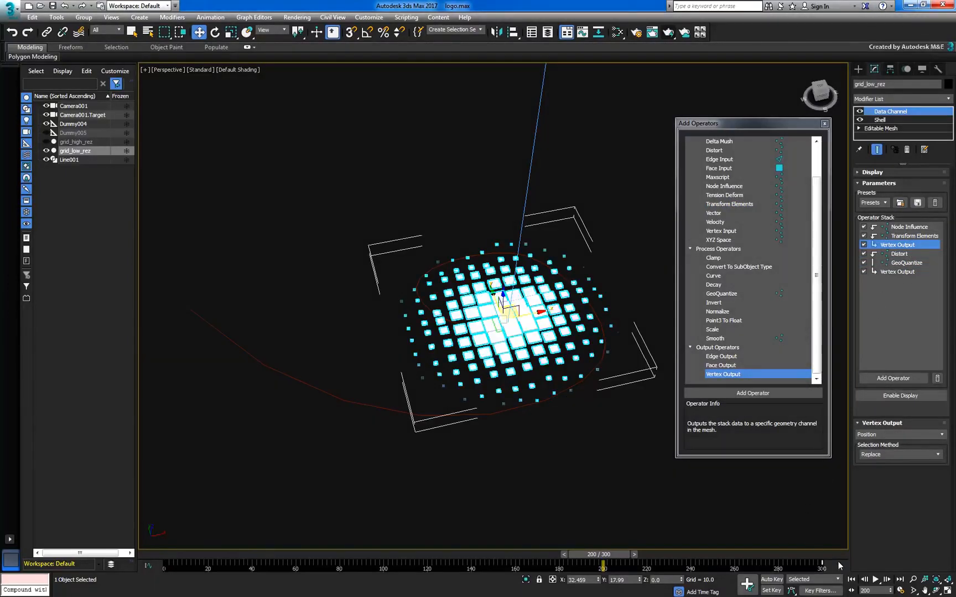
{"action": "left_click", "coordinate": [851, 579]}
{"action": "left_click", "coordinate": [877, 579]}
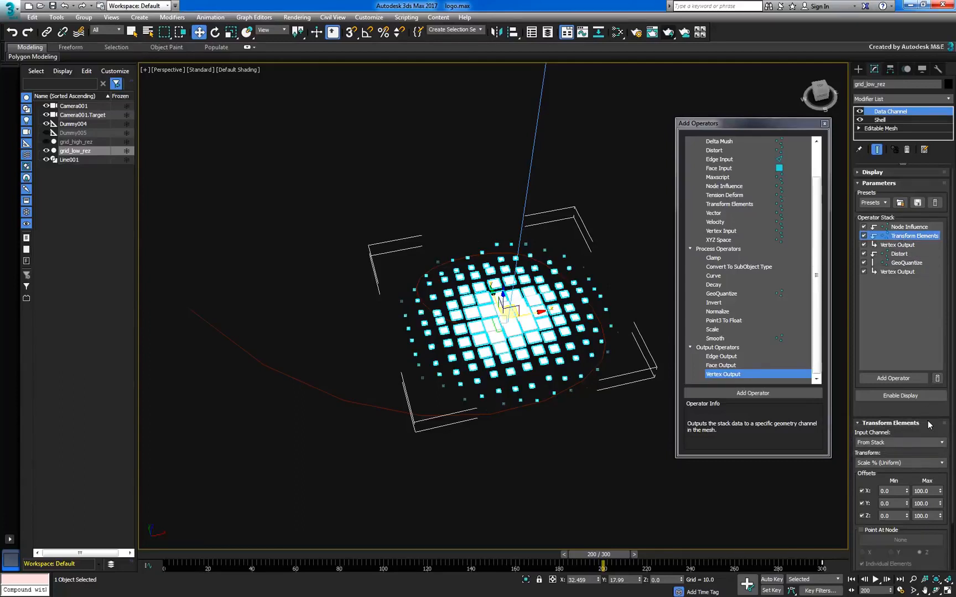
- Review the input channel options of the Transform Elements operator
{"action": "left_click", "coordinate": [940, 443]}
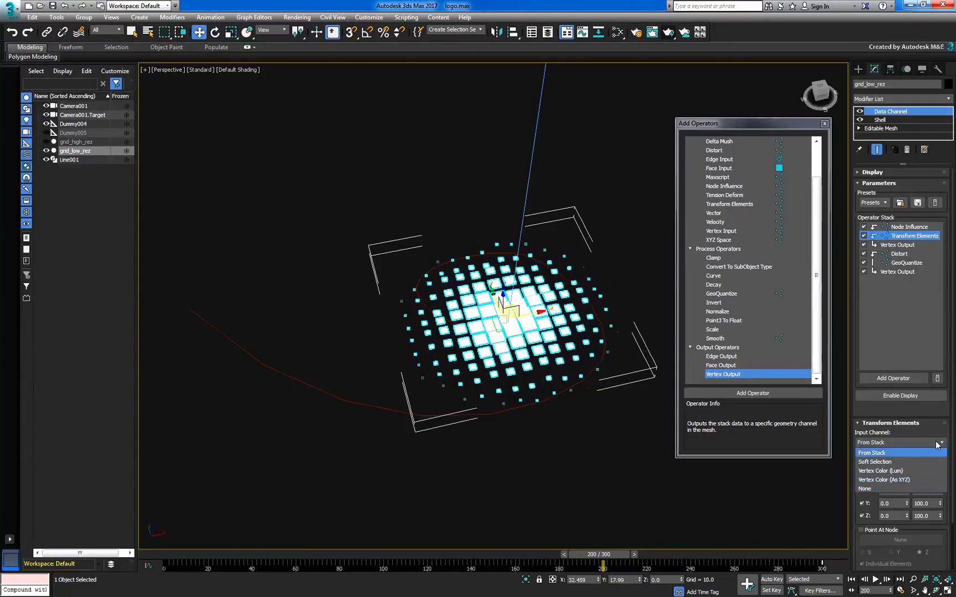
{"action": "left_click", "coordinate": [937, 444]}
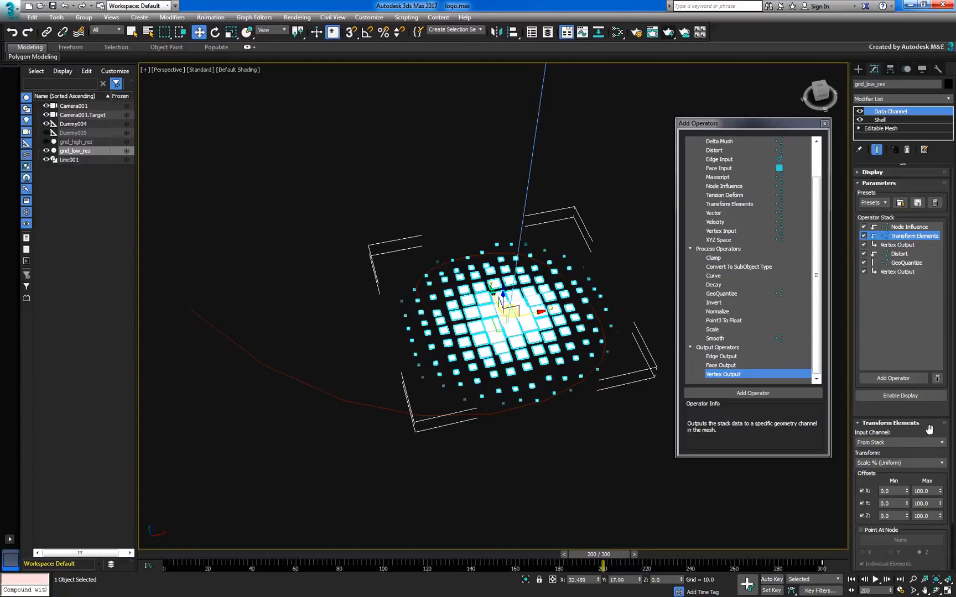
- Enable the data display for Node Influence and set its Hold Time to 300
{"action": "left_click", "coordinate": [909, 227]}
{"action": "left_click", "coordinate": [900, 396]}
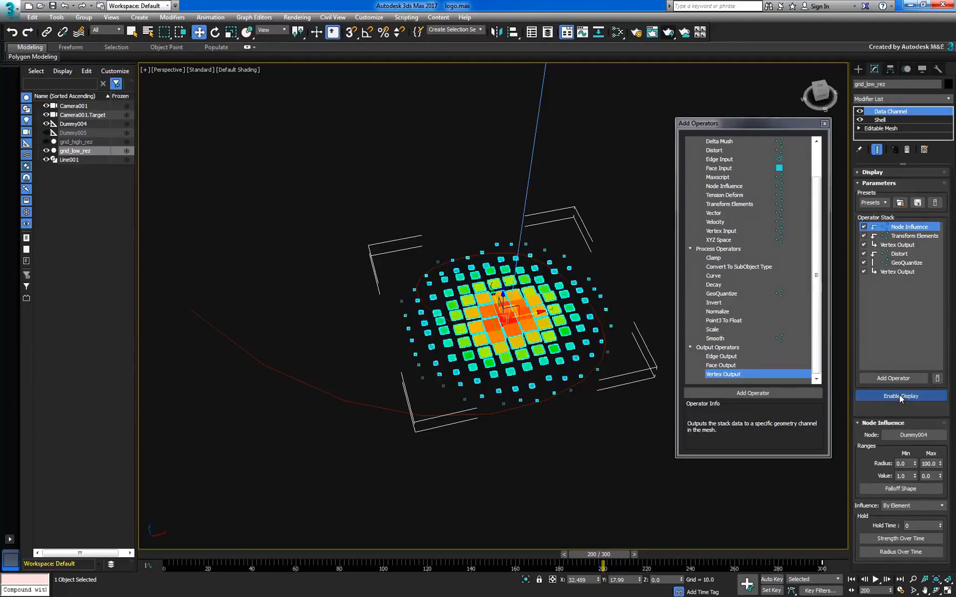
{"action": "left_click", "coordinate": [907, 525]}
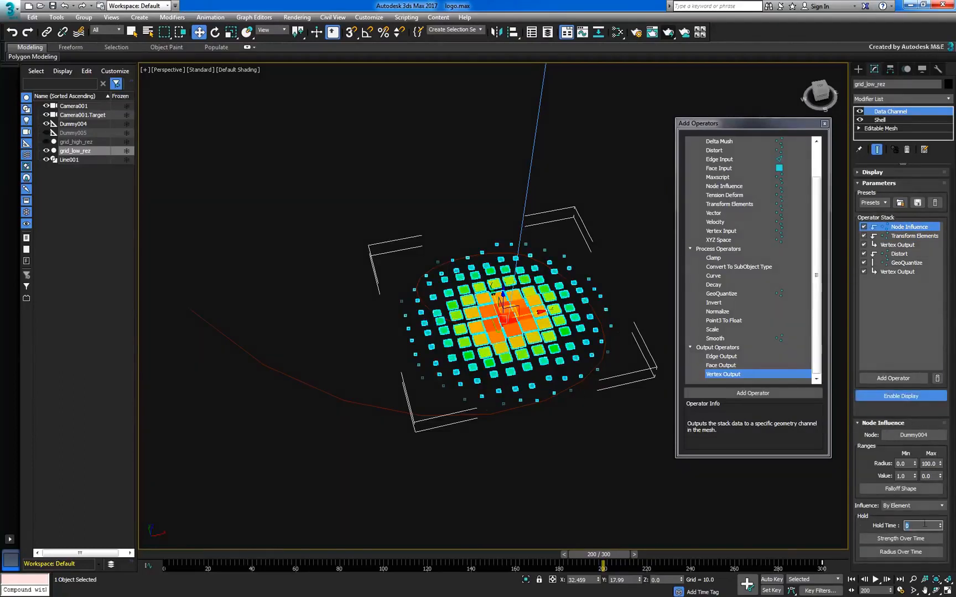
{"action": "left_click_drag", "start_coordinate": [940, 530], "coordinate": [939, 457]}
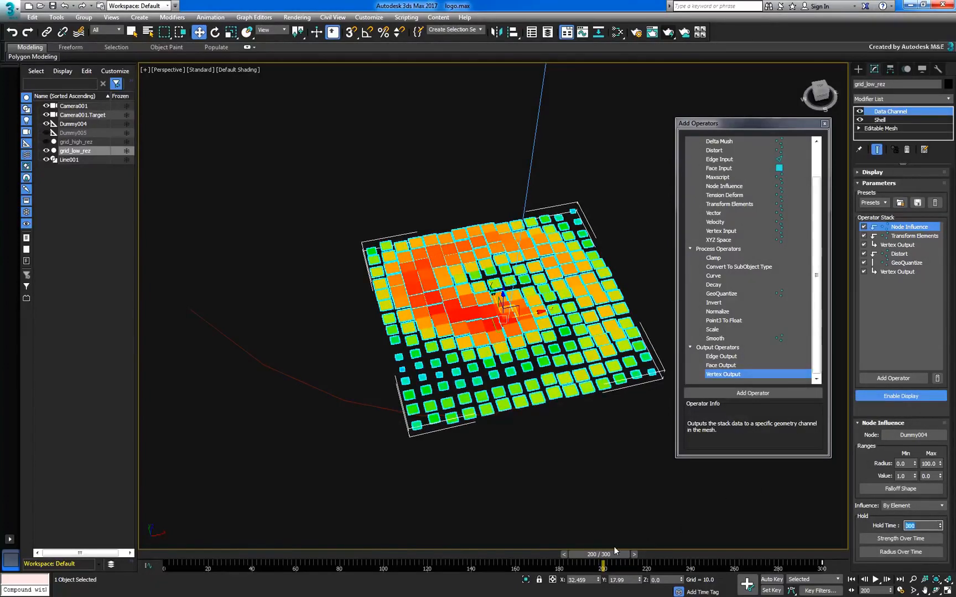
{"action": "mouse_move", "coordinate": [615, 549]}
{"action": "left_mouse_down"}
{"action": "mouse_move", "coordinate": [268, 557]}
{"action": "mouse_move", "coordinate": [603, 564]}
{"action": "left_mouse_up"}
{"action": "key", "text": "w"}
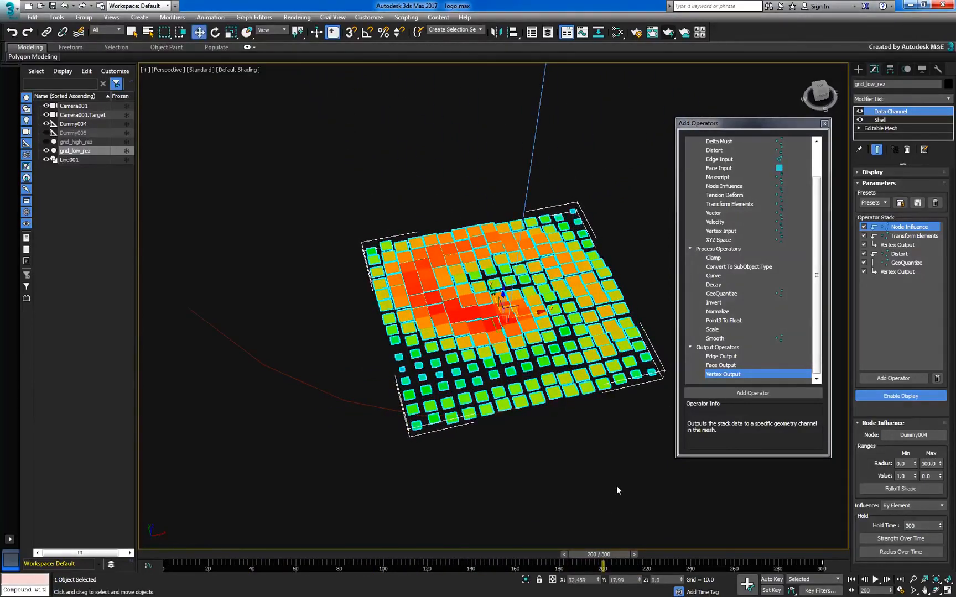
- Flatten the Strength Over Time curve of Node Influence by raising its first point to about 1
{"action": "left_click", "coordinate": [881, 538]}
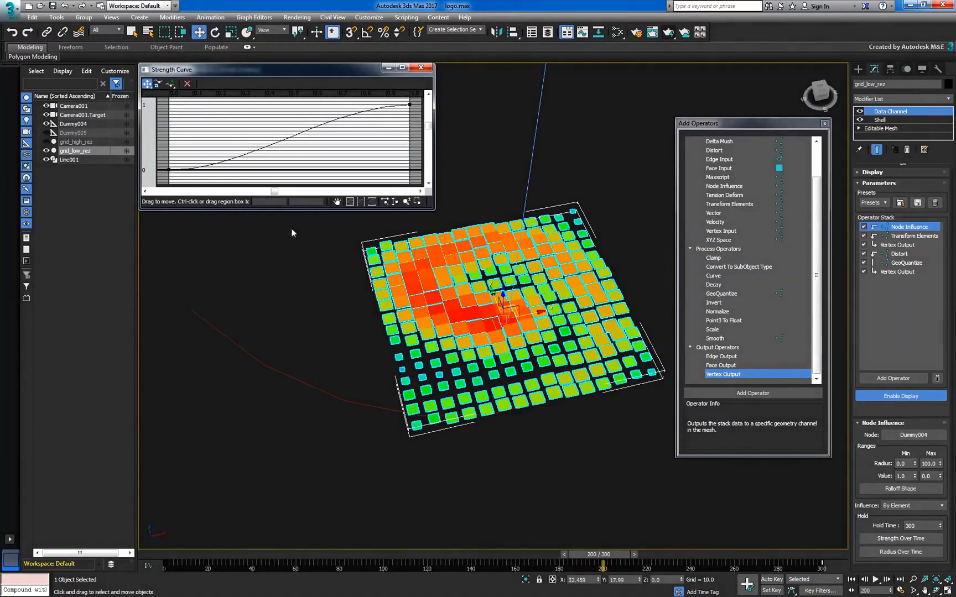
{"action": "left_click", "coordinate": [167, 169]}
{"action": "left_click_drag", "start_coordinate": [168, 168], "coordinate": [168, 104]}
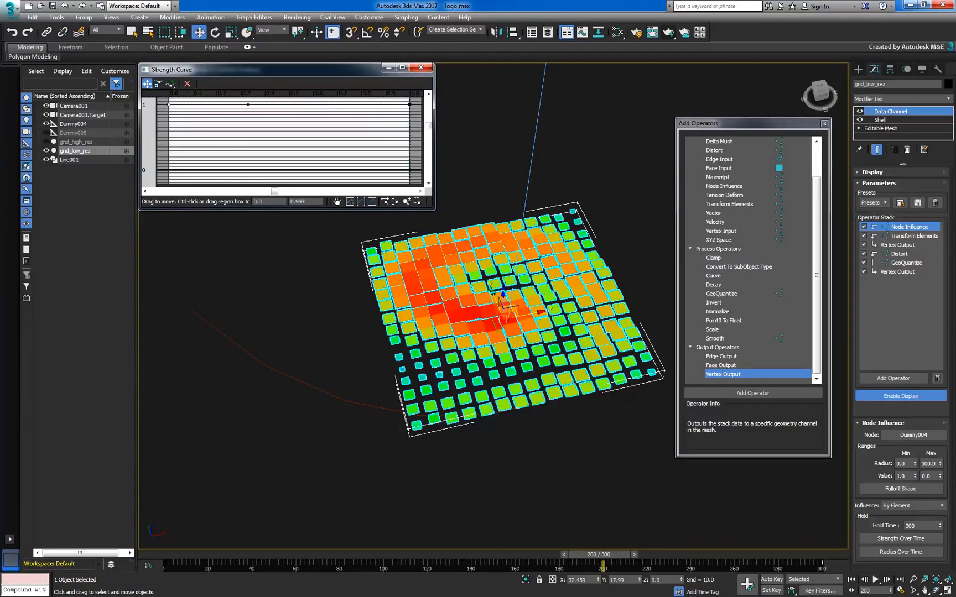
{"action": "left_click", "coordinate": [421, 68]}
- Flatten the Radius Over Time curve of Node Influence by raising its first point to 1.0
{"action": "left_click", "coordinate": [884, 553]}
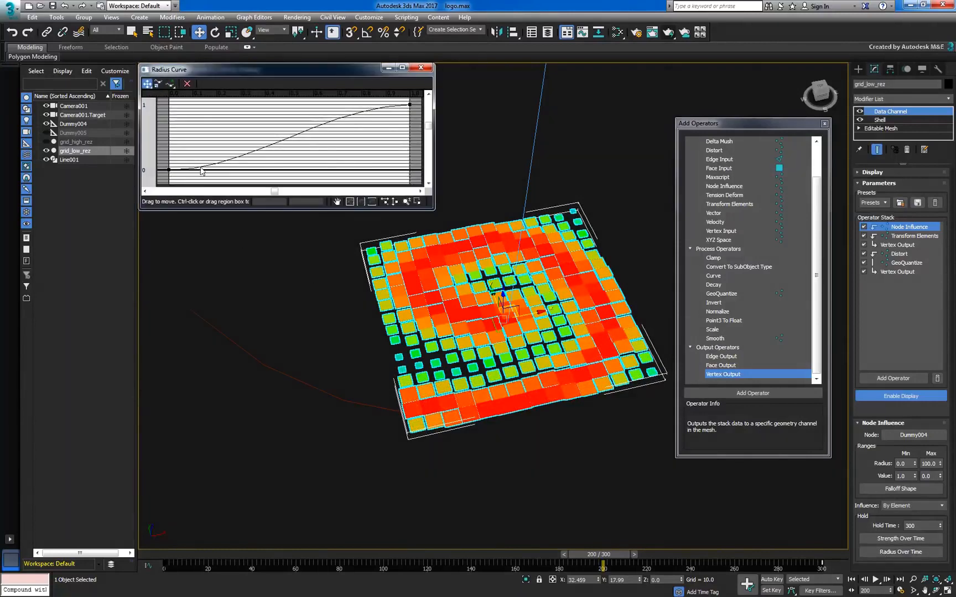
{"action": "left_click_drag", "start_coordinate": [168, 169], "coordinate": [169, 104]}
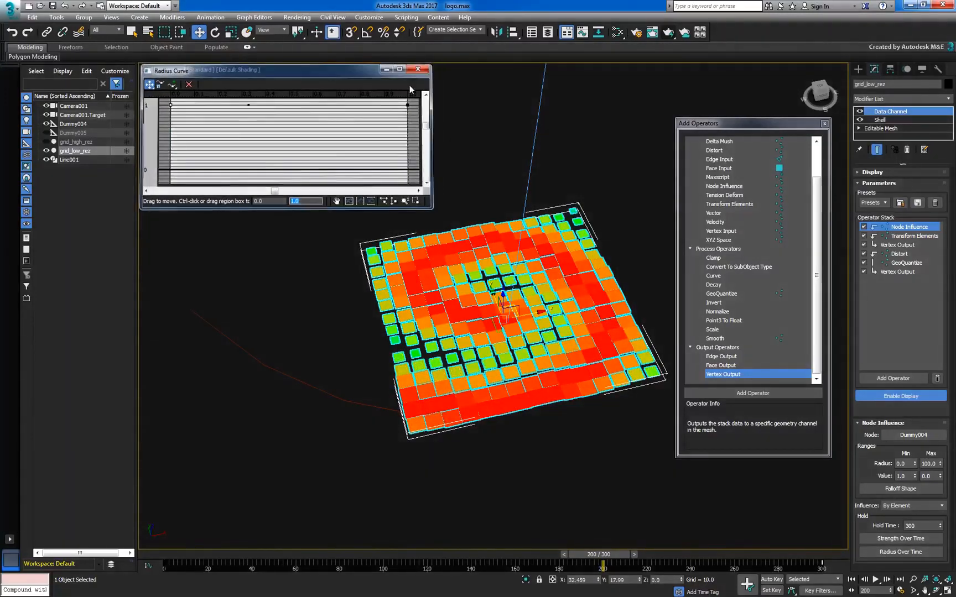
{"action": "left_click", "coordinate": [420, 67]}
- Go to frame 0 and set the maximum radius of Node Influence to 25
{"action": "left_click_drag", "start_coordinate": [601, 554], "coordinate": [196, 542]}
{"action": "key", "text": "w"}
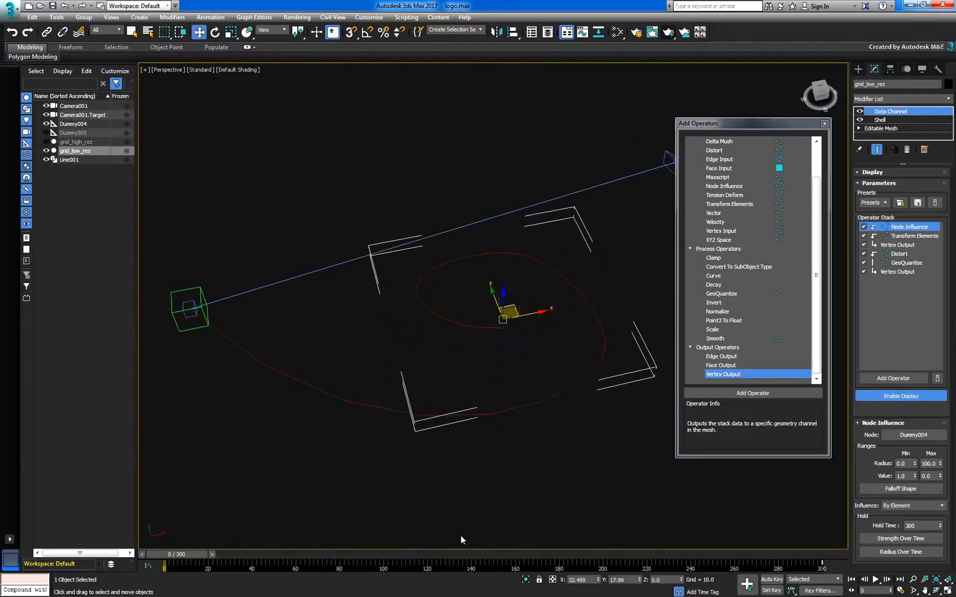
{"action": "double_click", "coordinate": [928, 464]}
{"action": "type", "text": "25"}
{"action": "key", "text": "Return"}
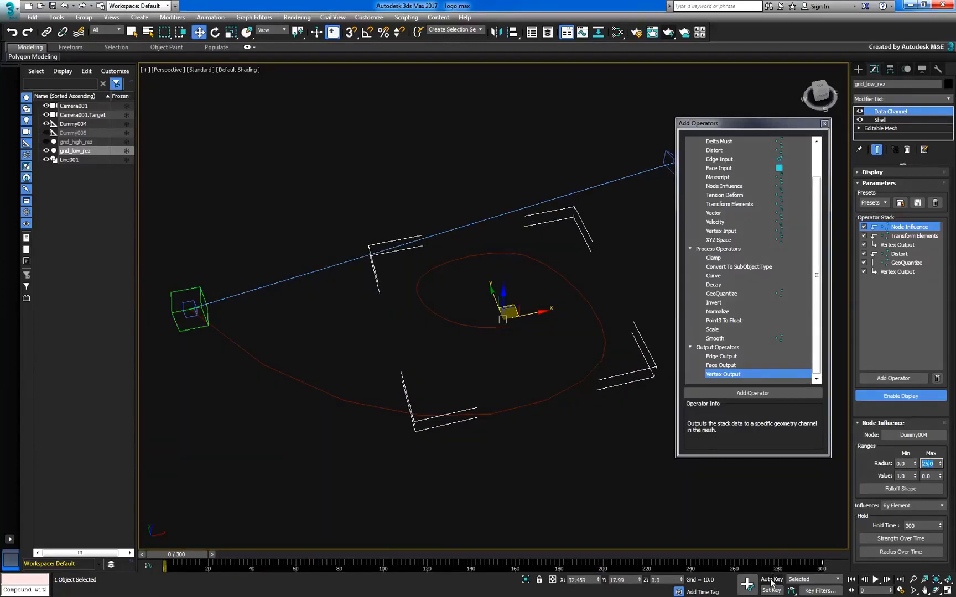
- Turn on Auto Key and key the Node Influence maximum radius at 300 on frame 200
{"action": "left_click", "coordinate": [771, 580]}
{"action": "left_click_drag", "start_coordinate": [176, 554], "coordinate": [601, 554]}
{"action": "left_click_drag", "start_coordinate": [939, 463], "coordinate": [930, 337]}
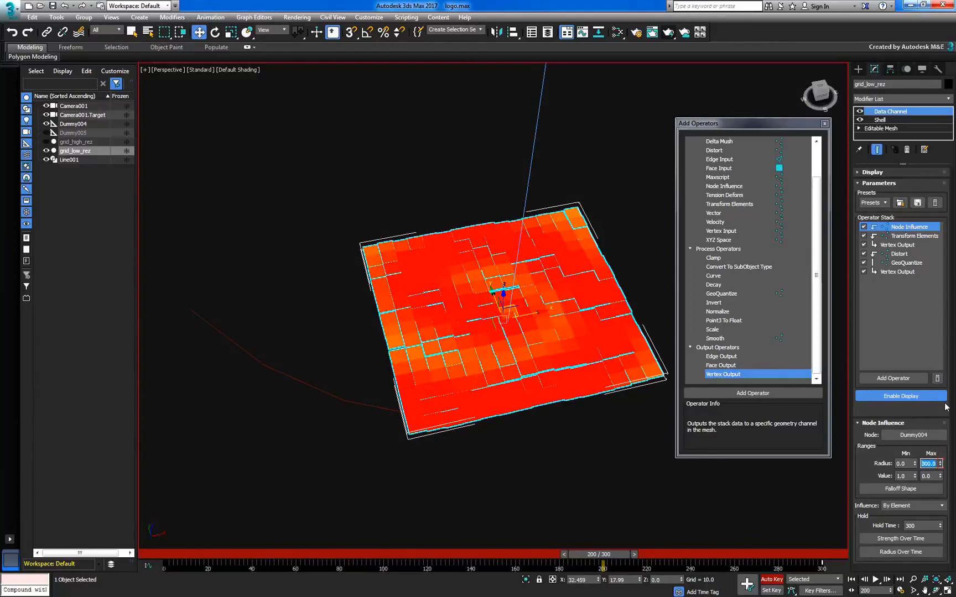
- Key the Node Influence maximum radius at 25 on frame 100 and turn off Auto Key
{"action": "left_click_drag", "start_coordinate": [615, 559], "coordinate": [403, 555]}
{"action": "double_click", "coordinate": [928, 463]}
{"action": "type", "text": "25"}
{"action": "key", "text": "Return"}
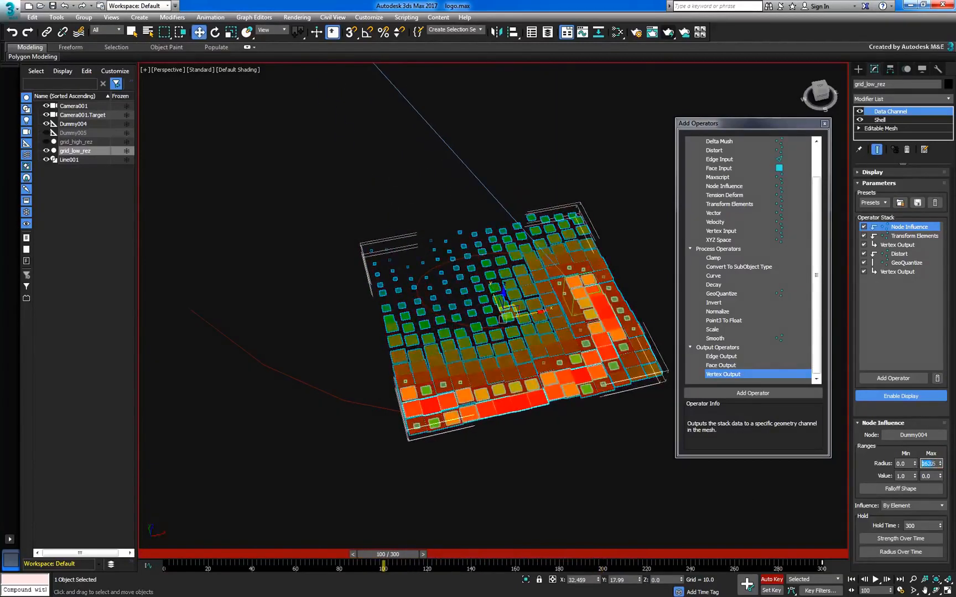
{"action": "left_click", "coordinate": [772, 579]}
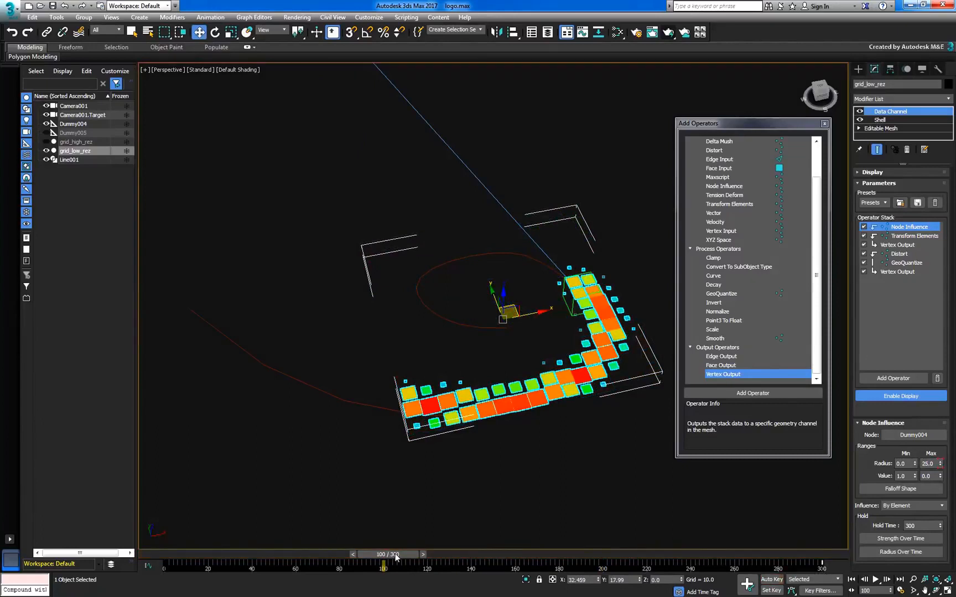
- Return to the start of the timeline and play the animation to examine the growing influence radius
{"action": "left_click_drag", "start_coordinate": [388, 555], "coordinate": [180, 565]}
{"action": "left_click", "coordinate": [875, 580]}
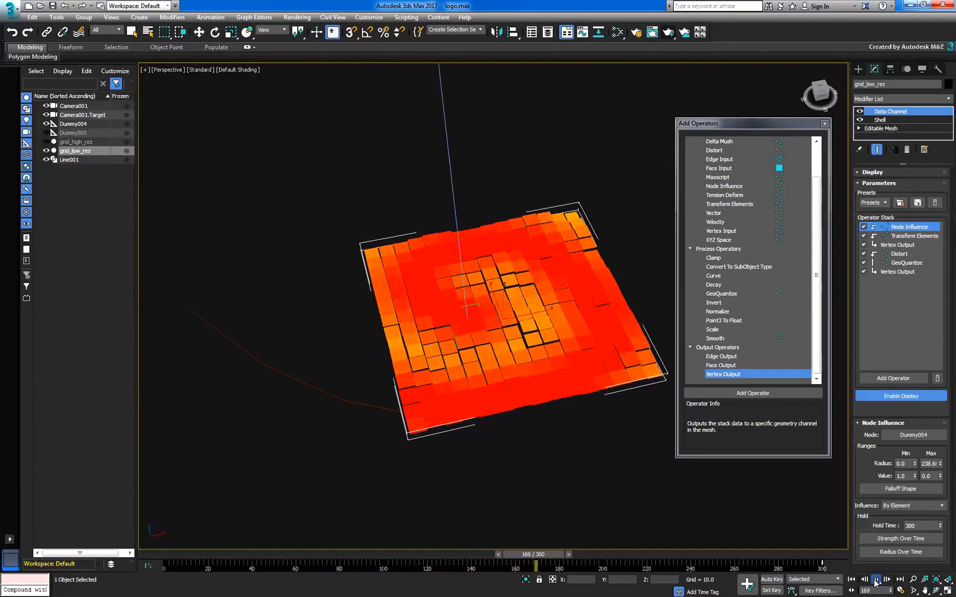
{"action": "key", "text": "slash"}
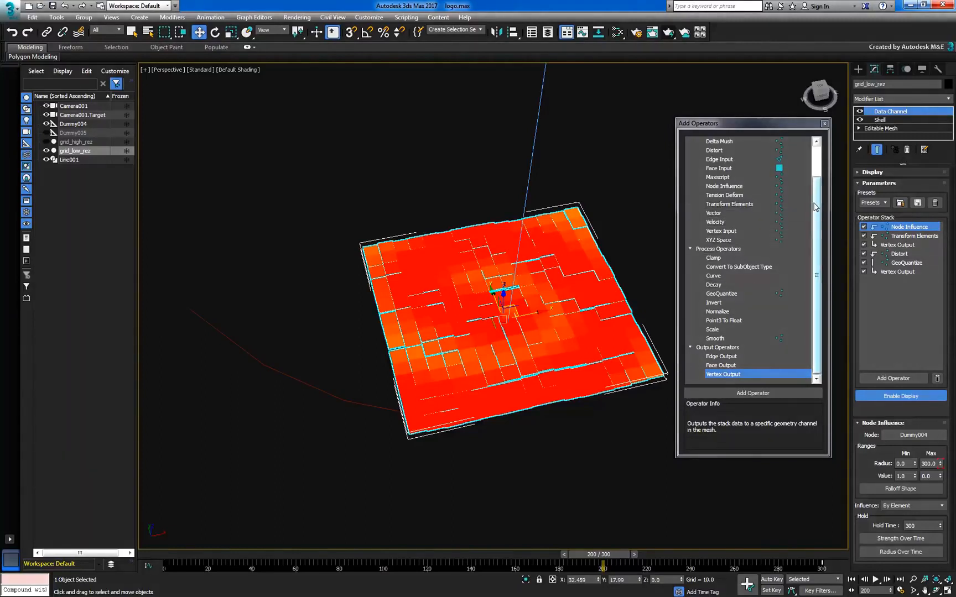
- Add a Color Elements operator, set its blend mode to Replace, and move it to the top of the operator stack
{"action": "left_click_drag", "start_coordinate": [813, 206], "coordinate": [814, 171]}
{"action": "left_click", "coordinate": [757, 150]}
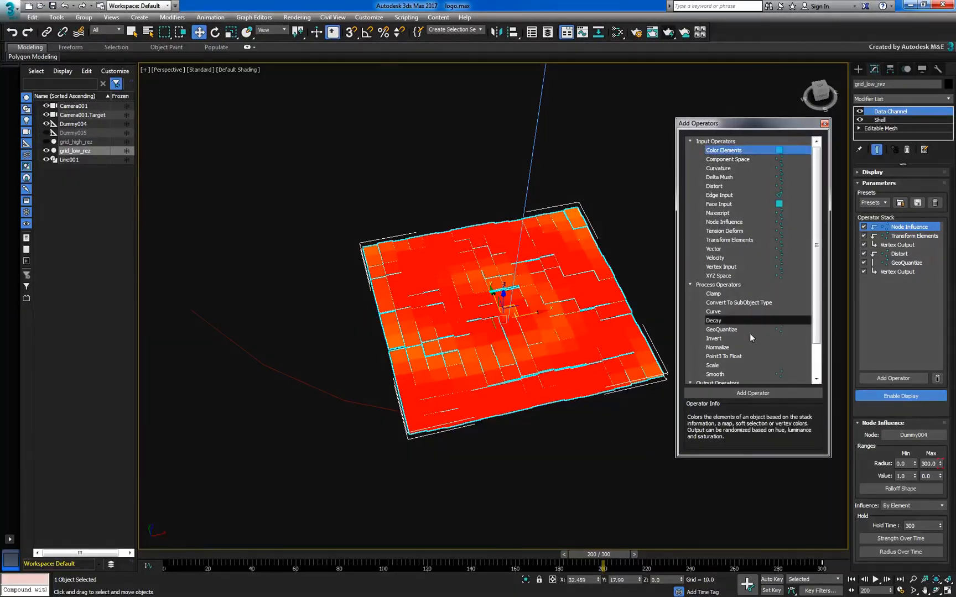
{"action": "left_click", "coordinate": [756, 392]}
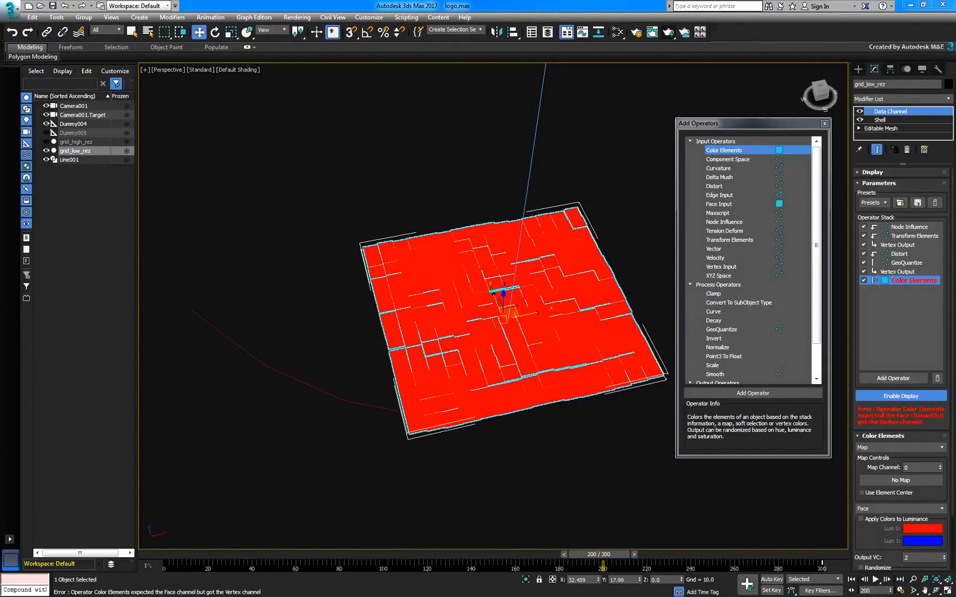
{"action": "right_click", "coordinate": [901, 280]}
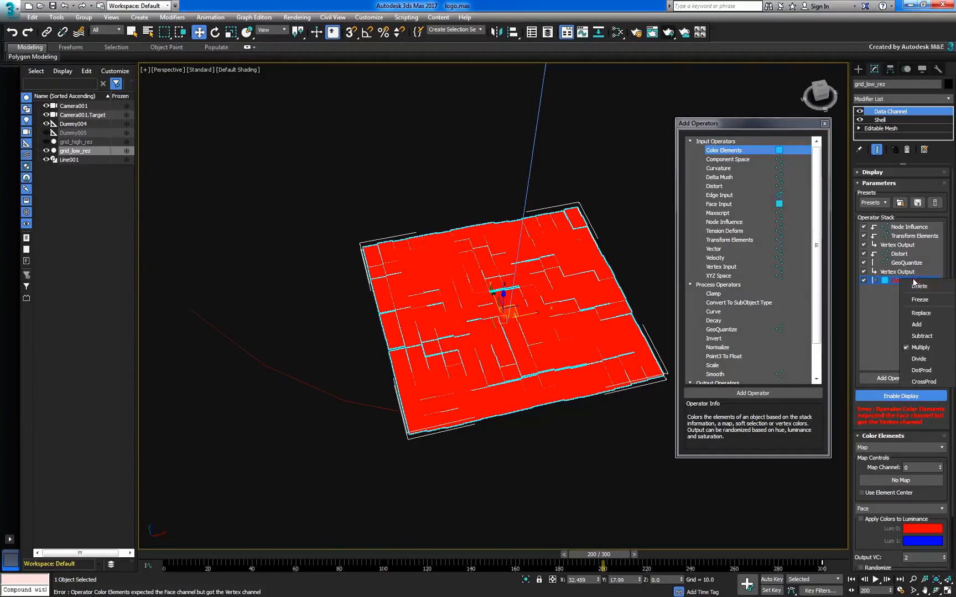
{"action": "left_click", "coordinate": [921, 311]}
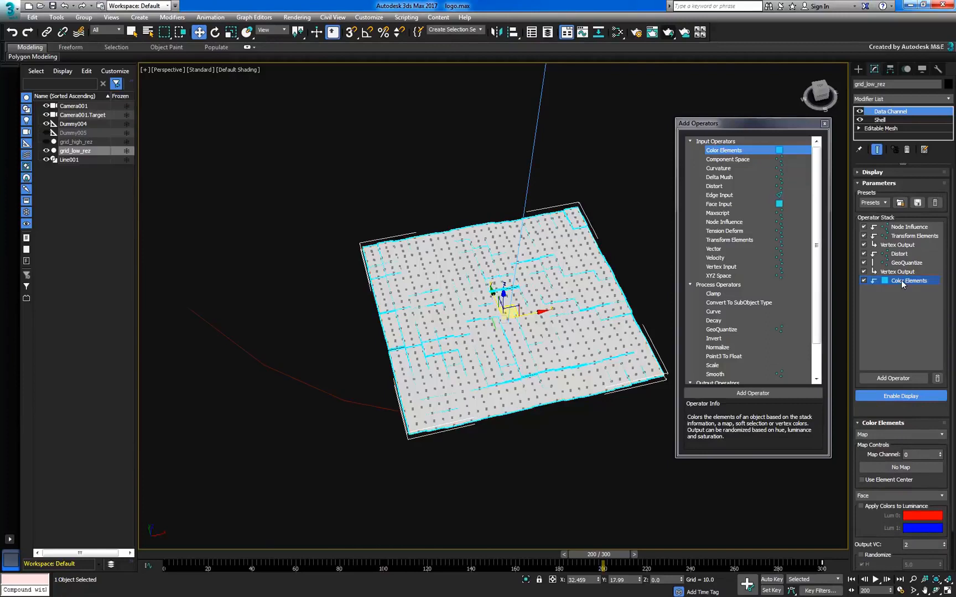
{"action": "left_click_drag", "start_coordinate": [901, 280], "coordinate": [901, 226]}
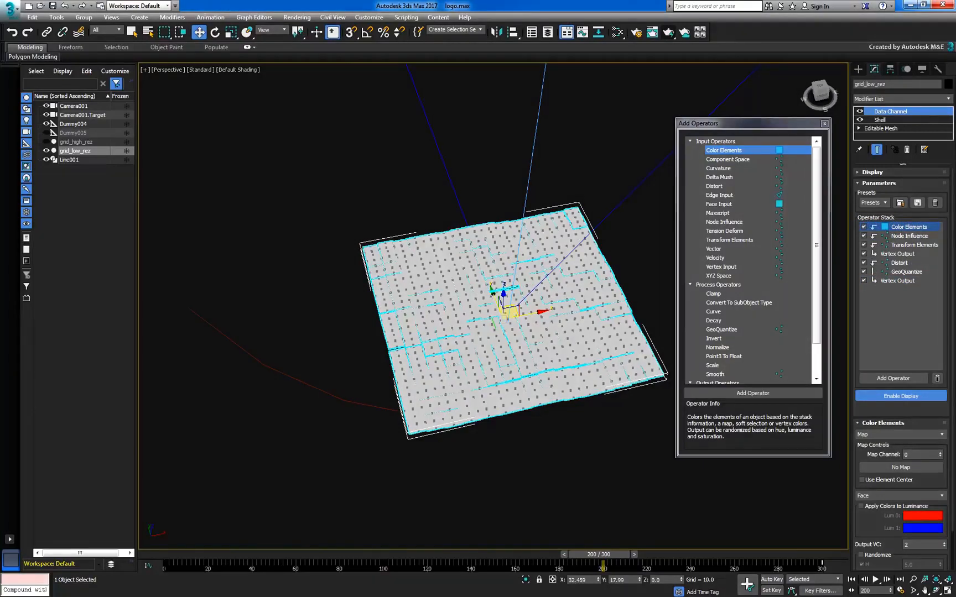
- Add a Vertex Output operator directly below Color Elements and set its output to Vertex Color
{"action": "left_click_drag", "start_coordinate": [817, 245], "coordinate": [826, 277]}
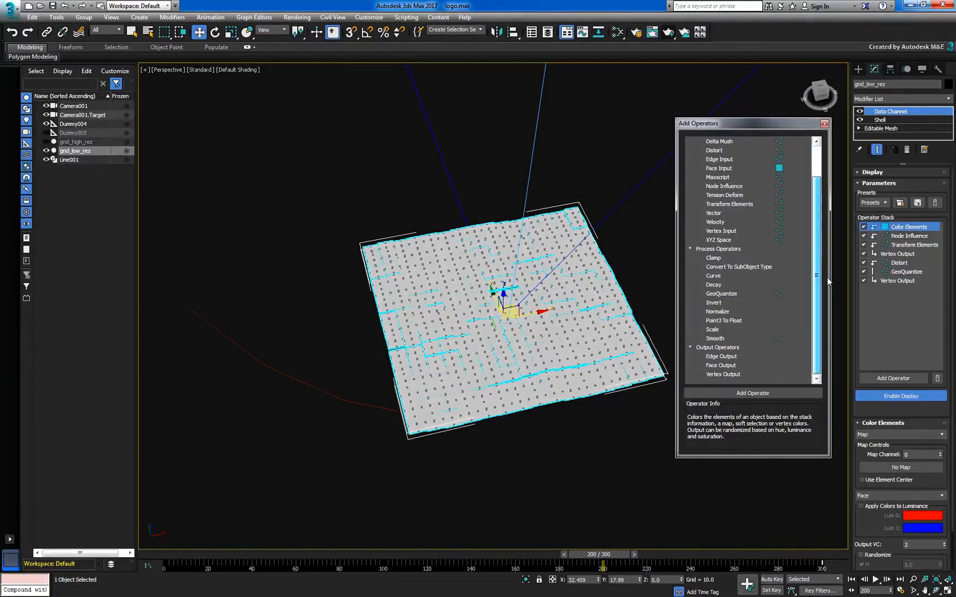
{"action": "left_click", "coordinate": [753, 372]}
{"action": "left_click", "coordinate": [748, 392]}
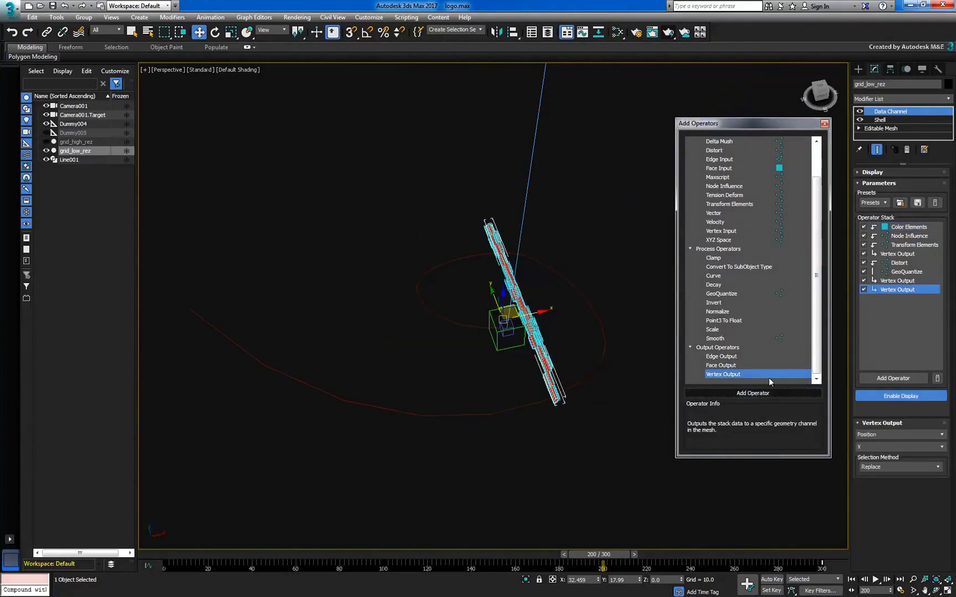
{"action": "left_click_drag", "start_coordinate": [891, 289], "coordinate": [897, 235]}
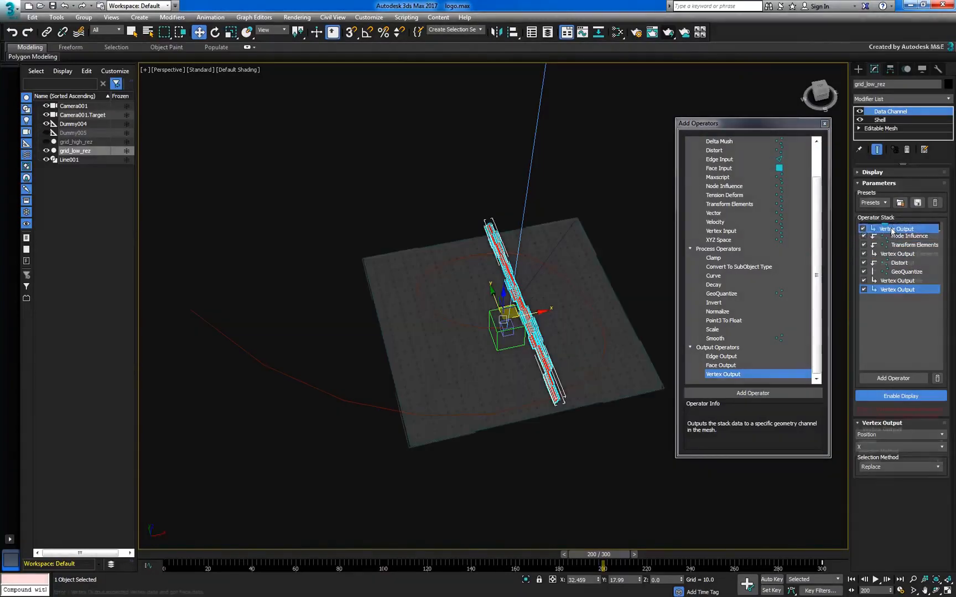
{"action": "left_click", "coordinate": [888, 440]}
{"action": "left_click", "coordinate": [886, 450]}
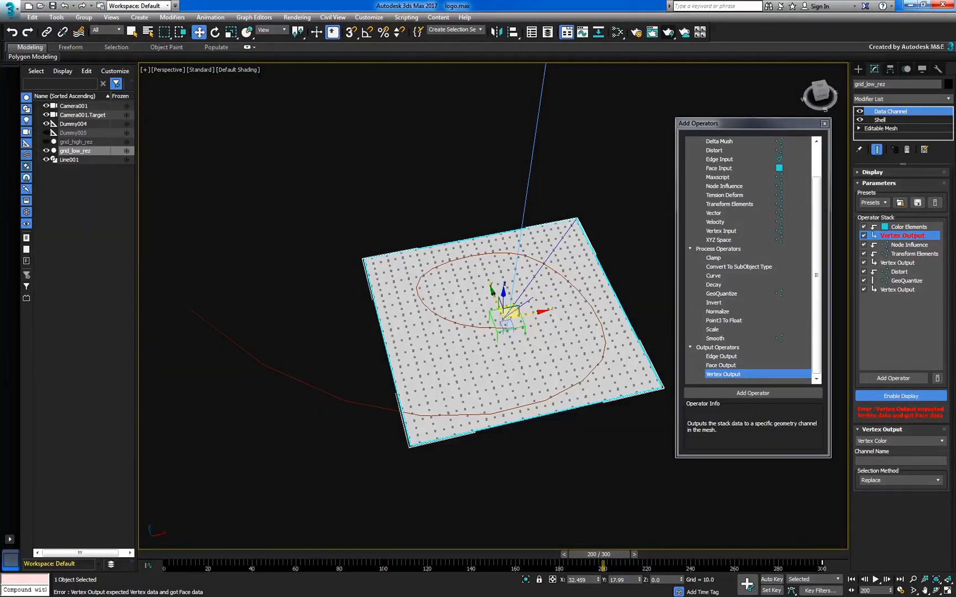
- Add a Convert To SubObject Type operator between Color Elements and Vertex Output and set its vertex channel type to Map
{"action": "left_click", "coordinate": [759, 266]}
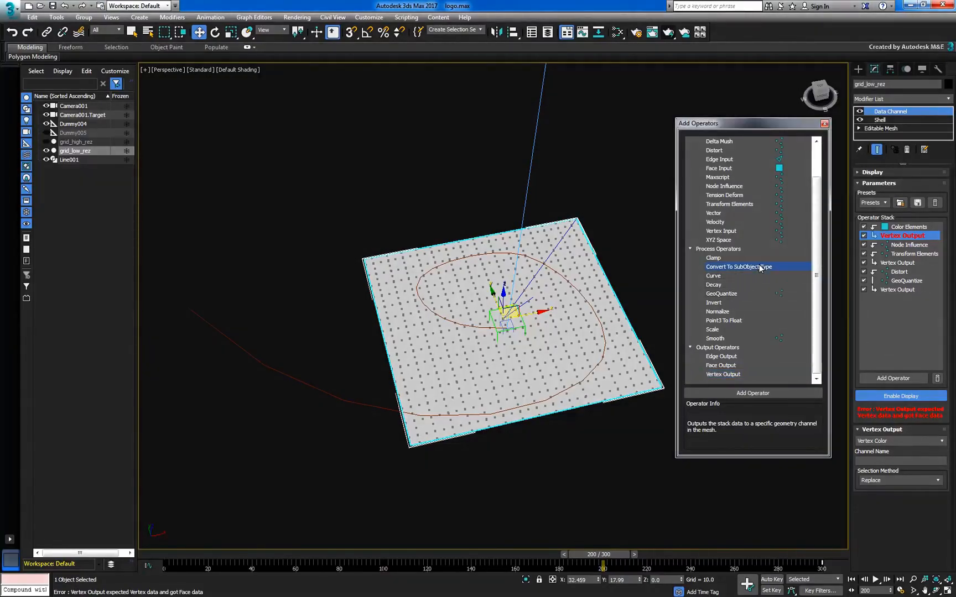
{"action": "left_click", "coordinate": [780, 393]}
{"action": "left_click_drag", "start_coordinate": [885, 299], "coordinate": [890, 235]}
{"action": "left_click", "coordinate": [898, 473]}
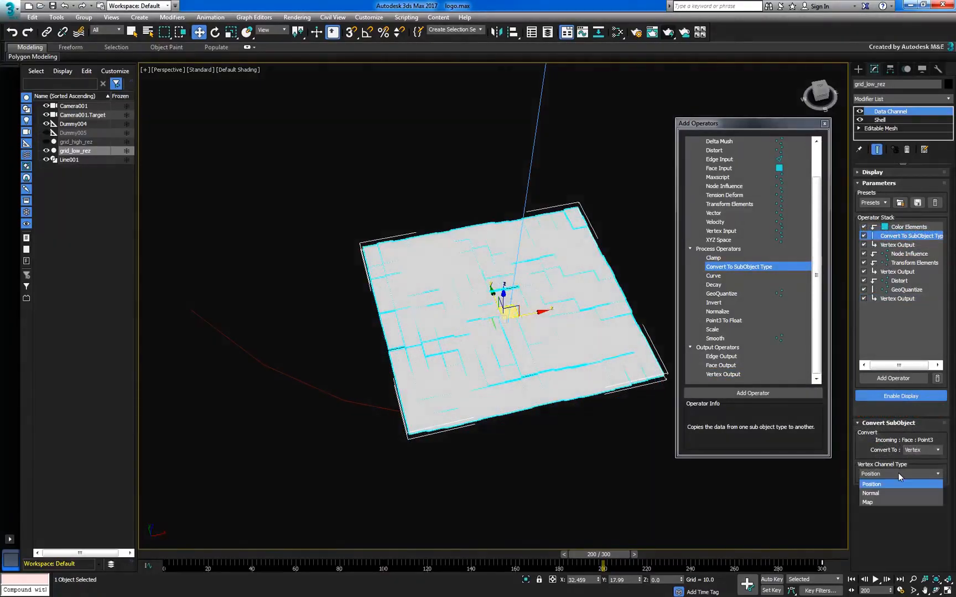
{"action": "left_click", "coordinate": [892, 500]}
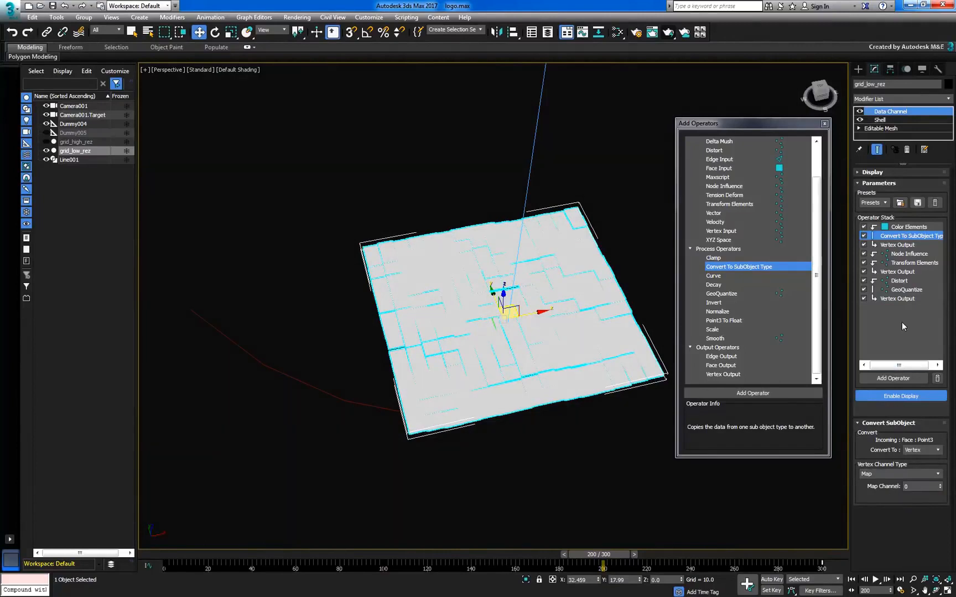
- Configure Color Elements to use map channel 1 and the element center, applying color by Element
{"action": "left_click", "coordinate": [905, 227]}
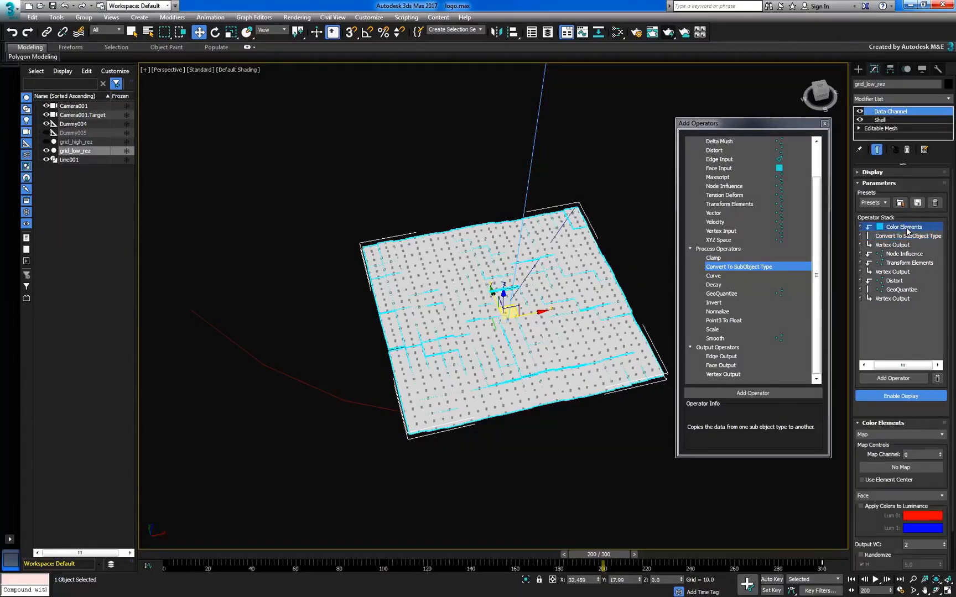
{"action": "left_click", "coordinate": [940, 453]}
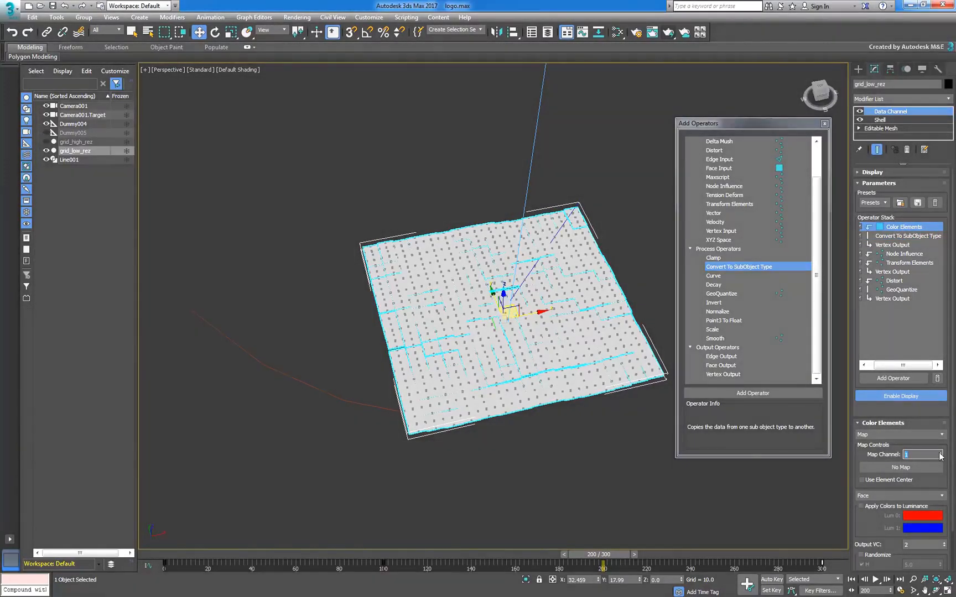
{"action": "left_click", "coordinate": [883, 480]}
{"action": "left_click", "coordinate": [891, 494]}
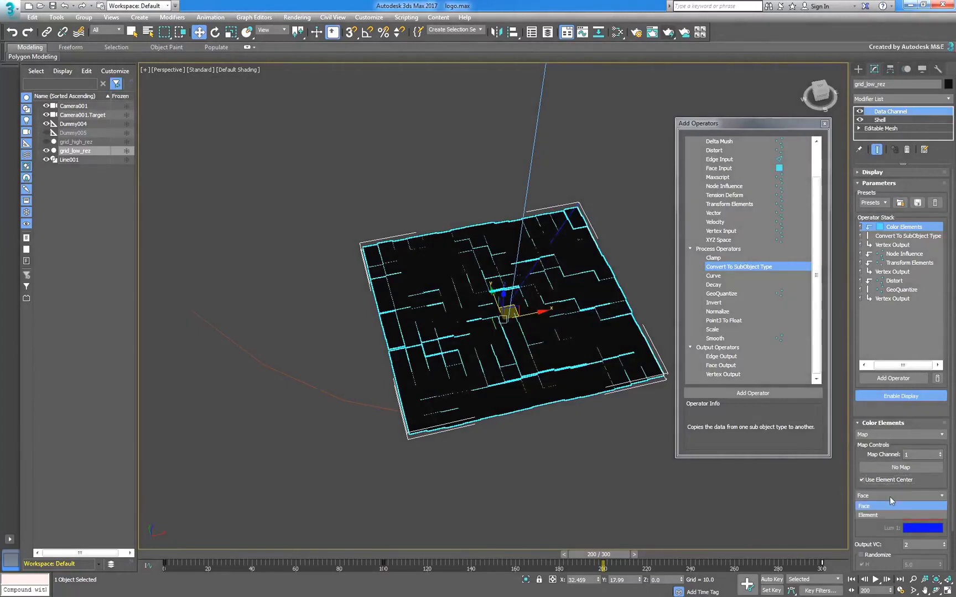
{"action": "left_click", "coordinate": [881, 510]}
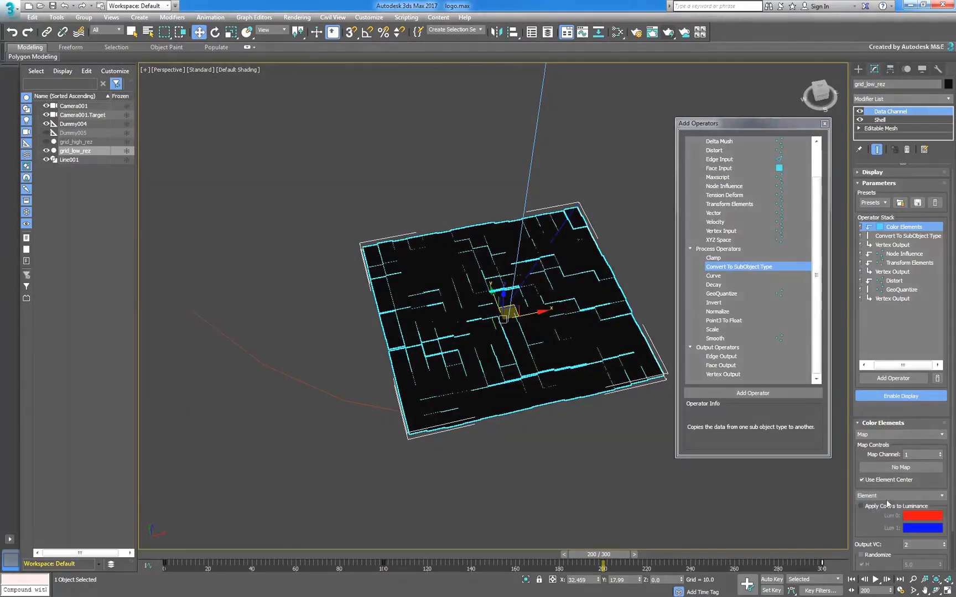
- Assign the bitmap Autodesk_3dsMax_logo.jpg as the Color Elements map
{"action": "left_click", "coordinate": [925, 472]}
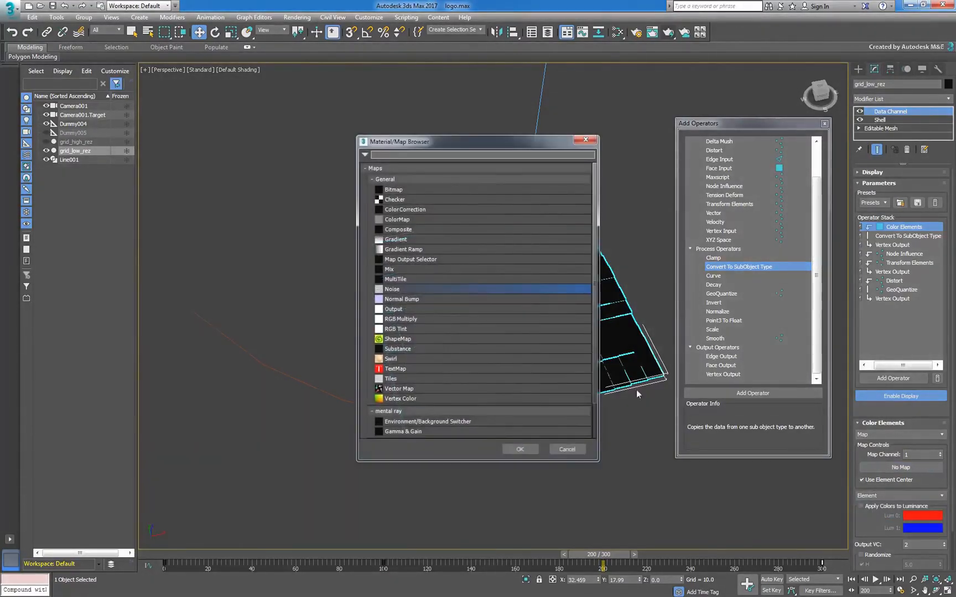
{"action": "left_click", "coordinate": [407, 189]}
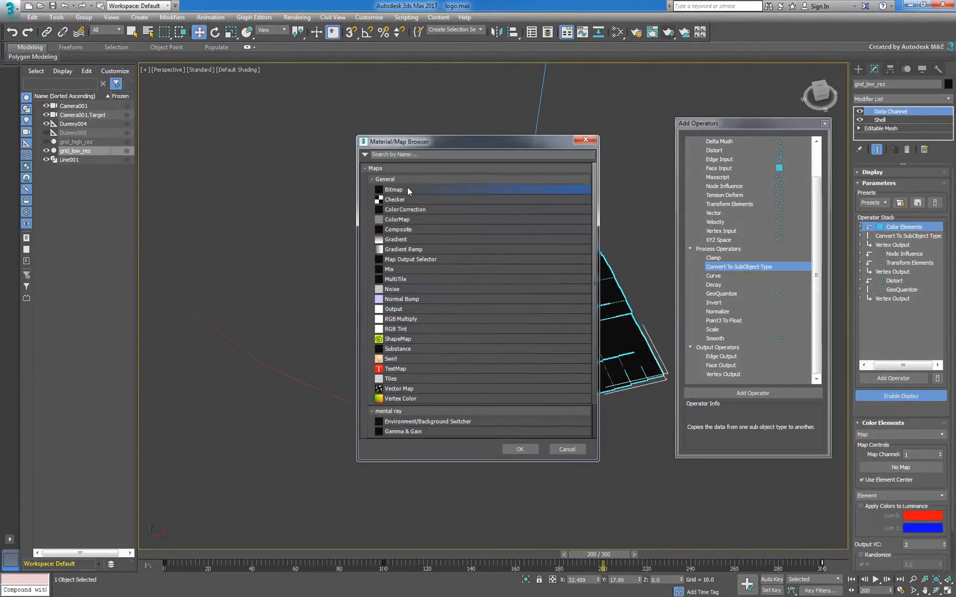
{"action": "left_click", "coordinate": [521, 449]}
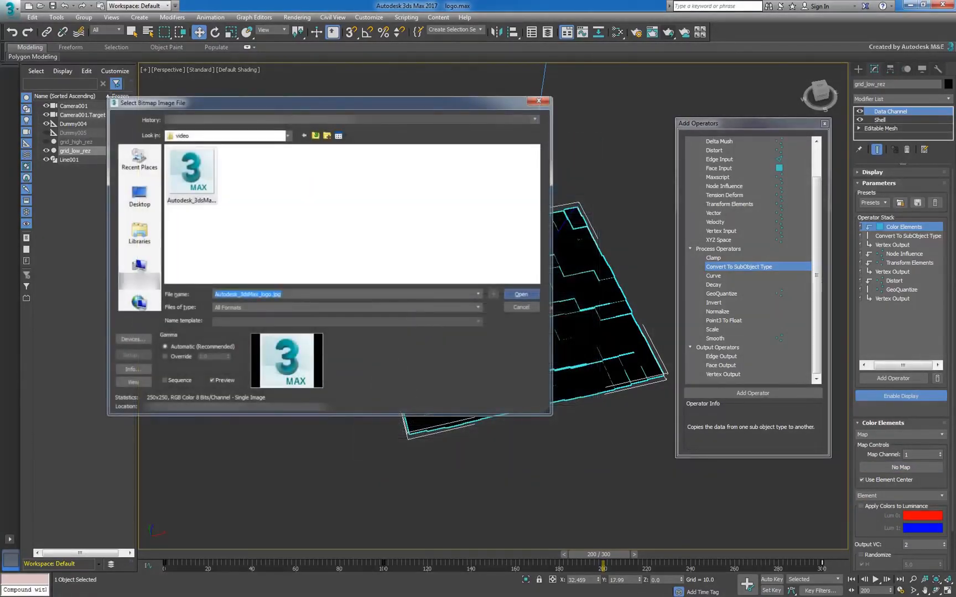
{"action": "key", "text": "Return"}
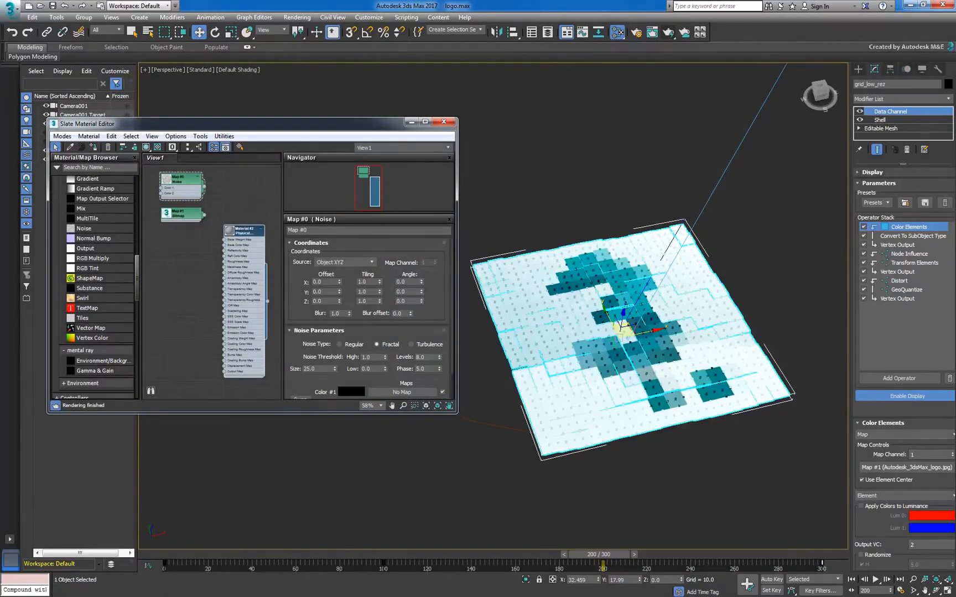
- Create a Vertex Color map in the material graph, connect it to the physical material's Base Color Map, and render the view
{"action": "left_click_drag", "start_coordinate": [107, 341], "coordinate": [186, 250]}
{"action": "left_click_drag", "start_coordinate": [203, 250], "coordinate": [224, 245]}
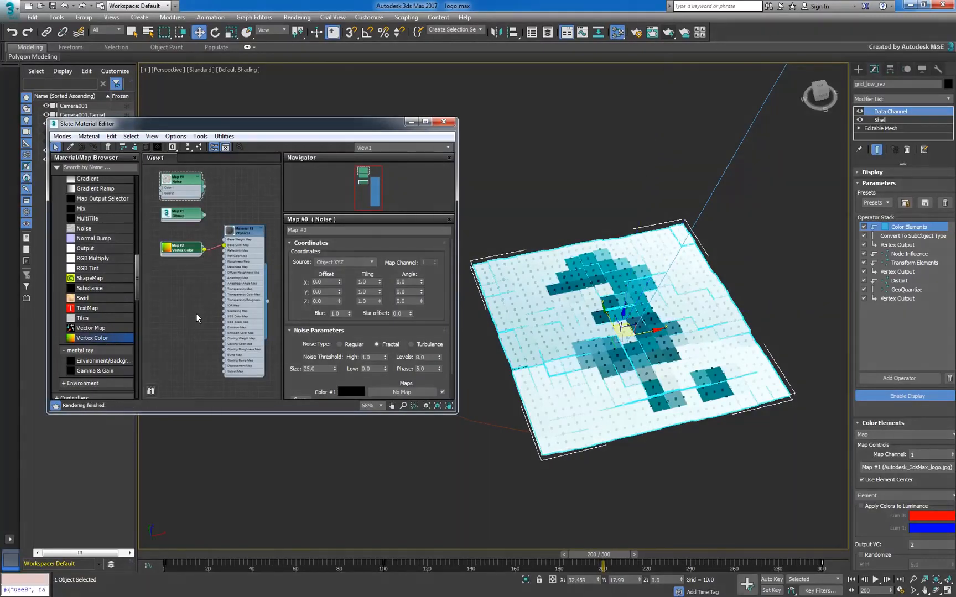
{"action": "key", "text": "shift+q"}
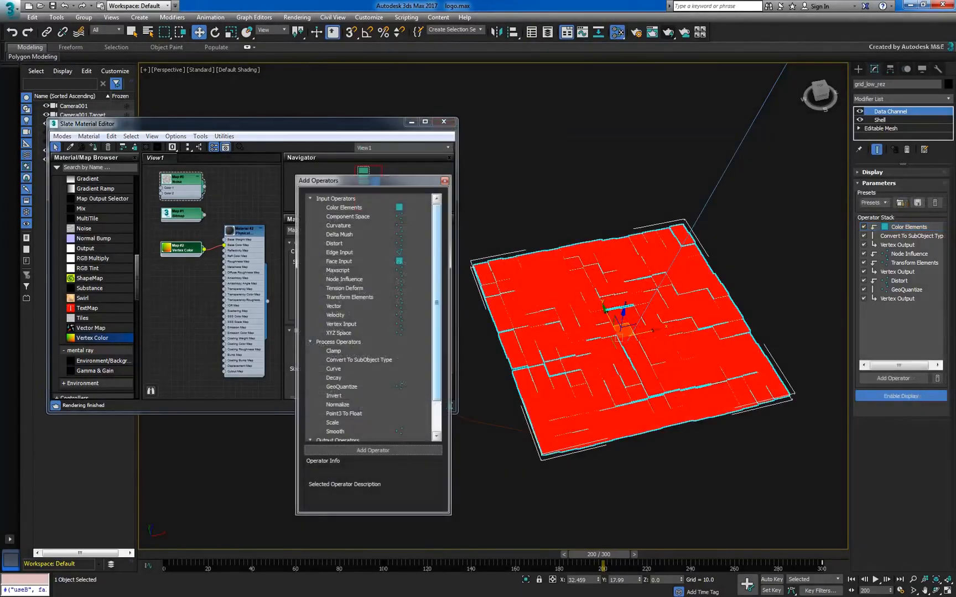
- Add a second Distort operator, set its blend mode to Replace, and move it to the top of the operator stack
{"action": "left_click", "coordinate": [343, 244]}
{"action": "left_click", "coordinate": [412, 451]}
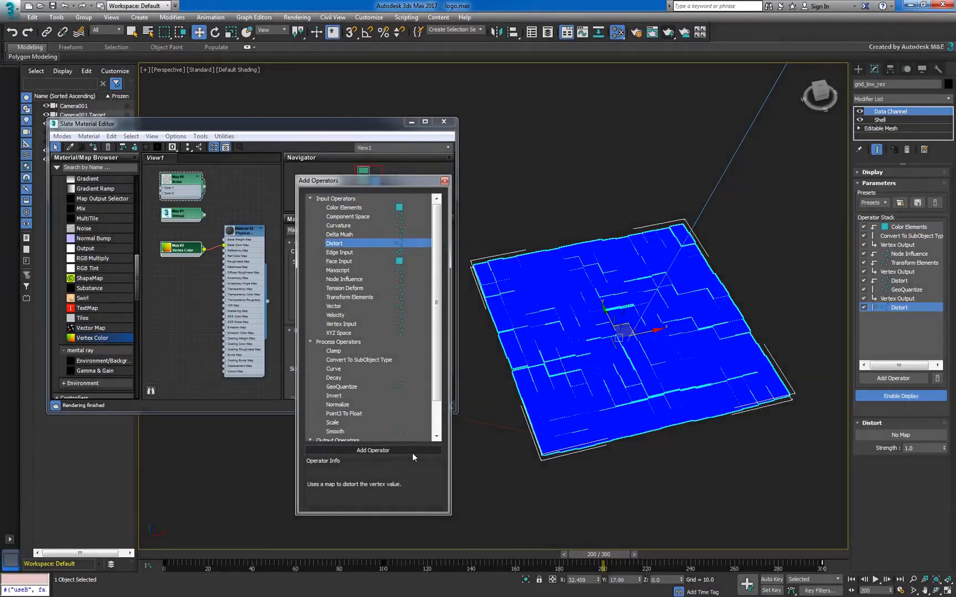
{"action": "right_click", "coordinate": [898, 307]}
{"action": "left_click", "coordinate": [922, 341]}
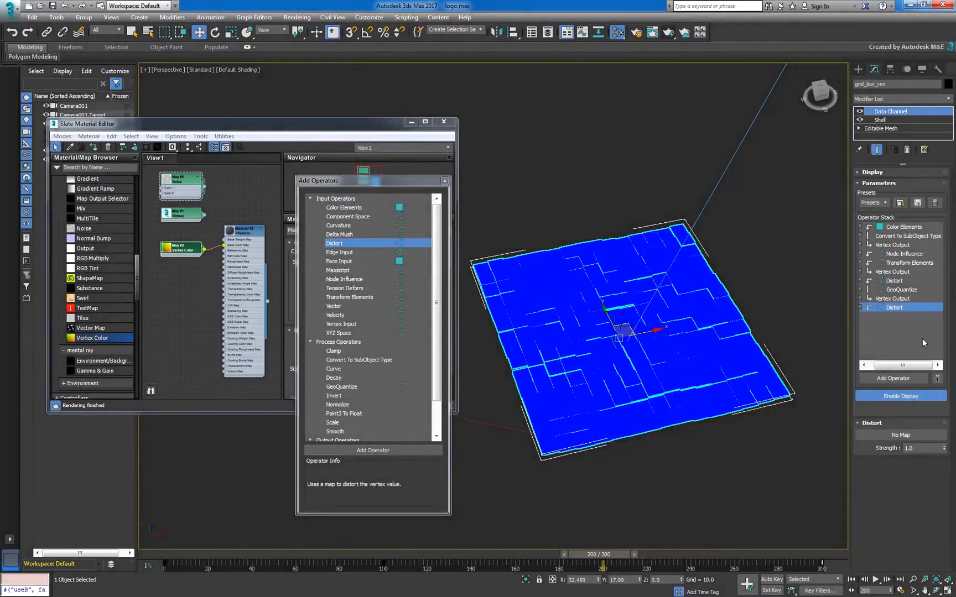
{"action": "left_click_drag", "start_coordinate": [903, 310], "coordinate": [895, 226]}
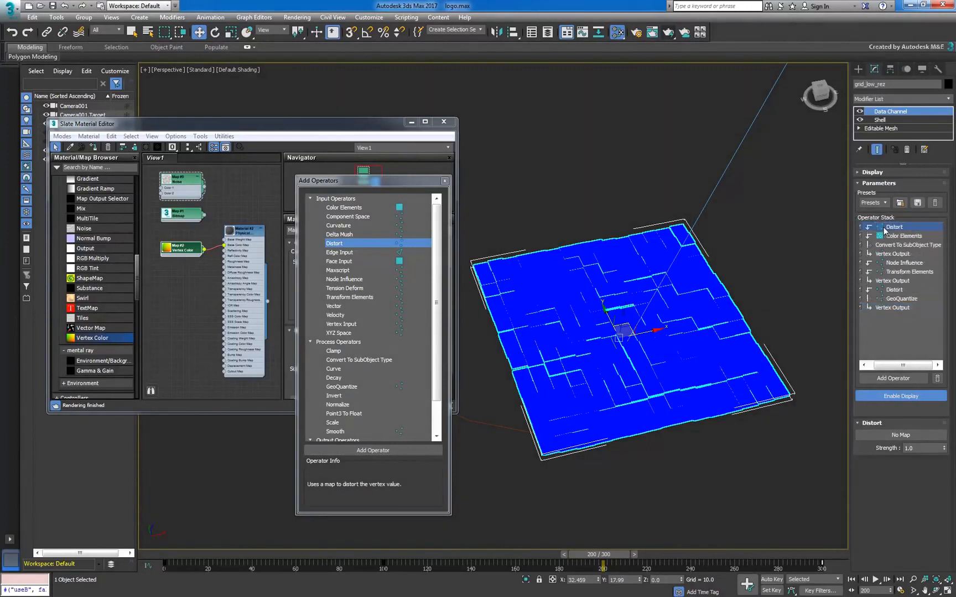
- Assign the logo bitmap from the material graph to the new Distort operator as an instance
{"action": "left_click", "coordinate": [246, 207]}
{"action": "scroll", "coordinate": [216, 219], "scroll_direction": "up", "scroll_amount": 4}
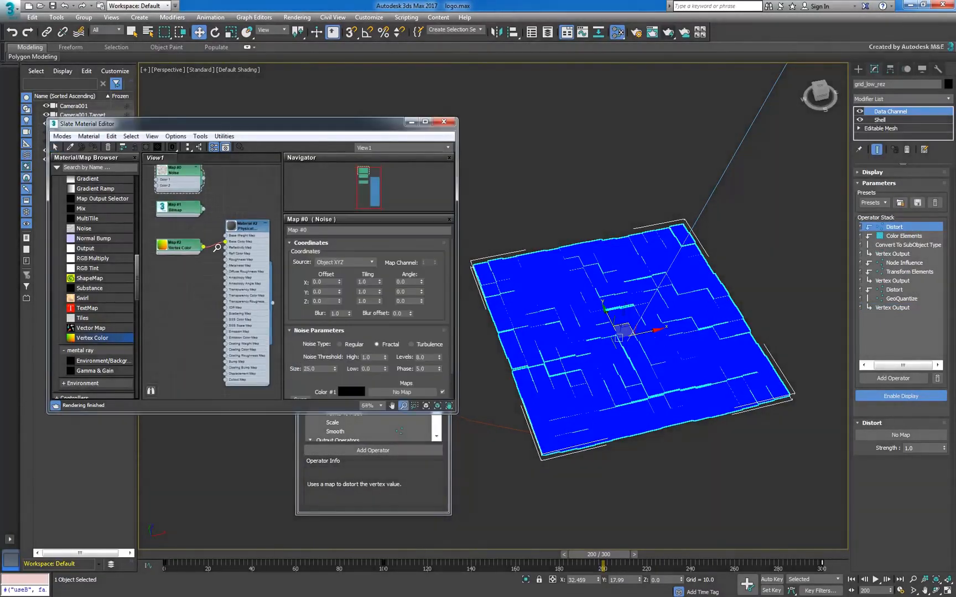
{"action": "middle_click_drag", "start_coordinate": [215, 219], "coordinate": [242, 264]}
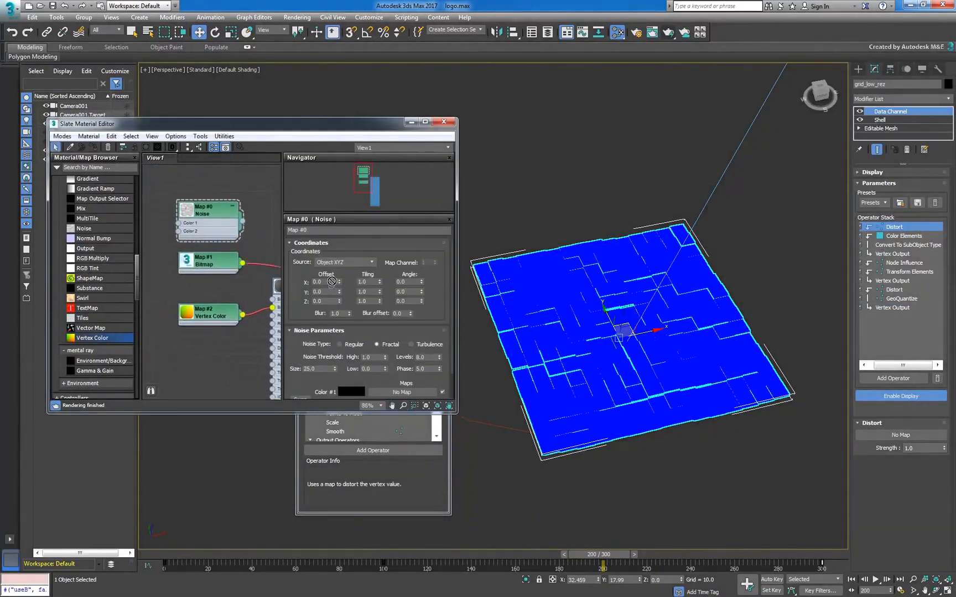
{"action": "left_click_drag", "start_coordinate": [866, 435], "coordinate": [874, 437]}
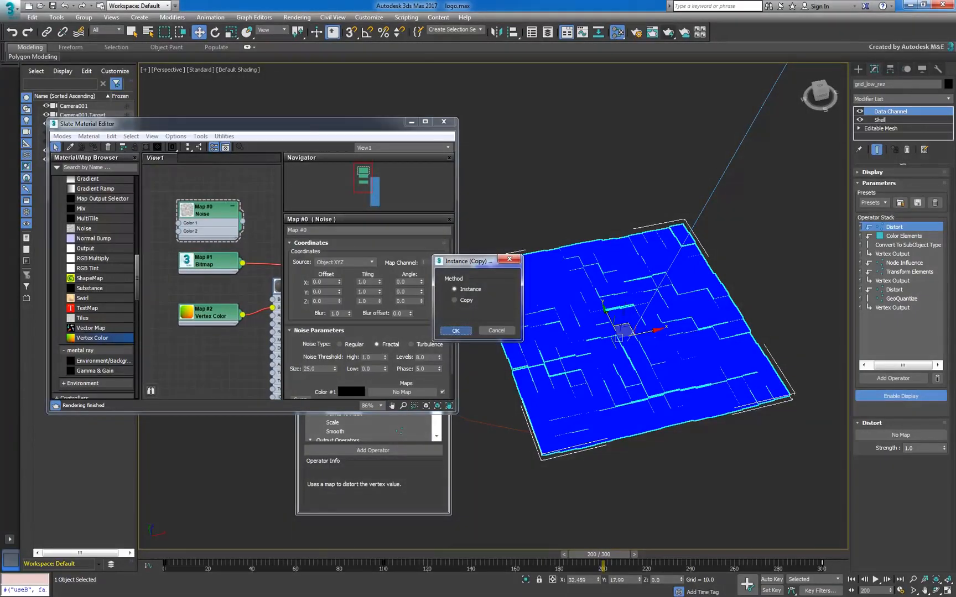
{"action": "left_click", "coordinate": [455, 330]}
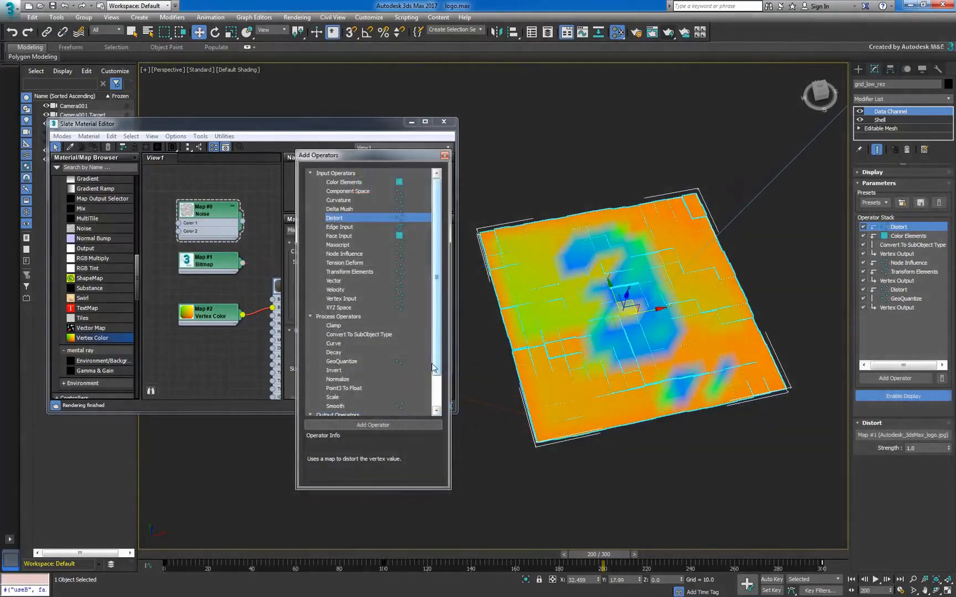
- Add a GeoQuantize operator directly below the top Distort operator
{"action": "left_click", "coordinate": [387, 362]}
{"action": "left_click", "coordinate": [396, 425]}
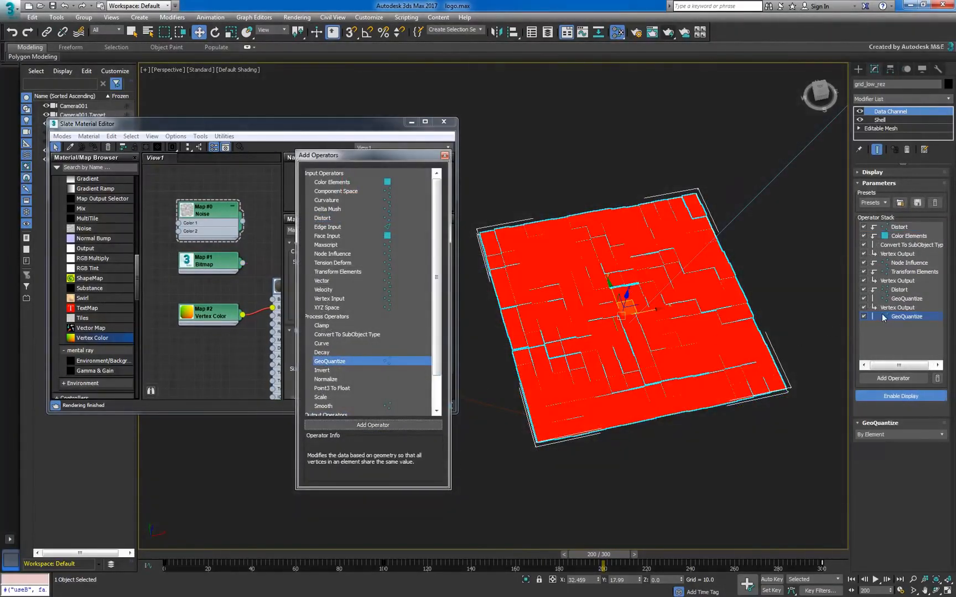
{"action": "left_click_drag", "start_coordinate": [885, 316], "coordinate": [900, 238]}
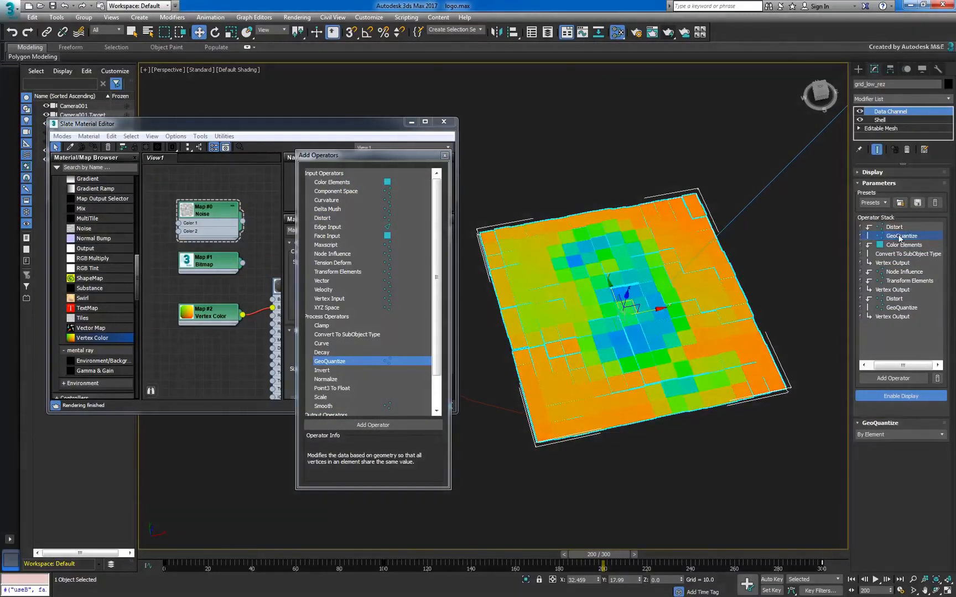
- Add a Vertex Input operator directly below the upper GeoQuantize and set it to Average Normals on Z
{"action": "left_click", "coordinate": [374, 298]}
{"action": "left_click", "coordinate": [391, 423]}
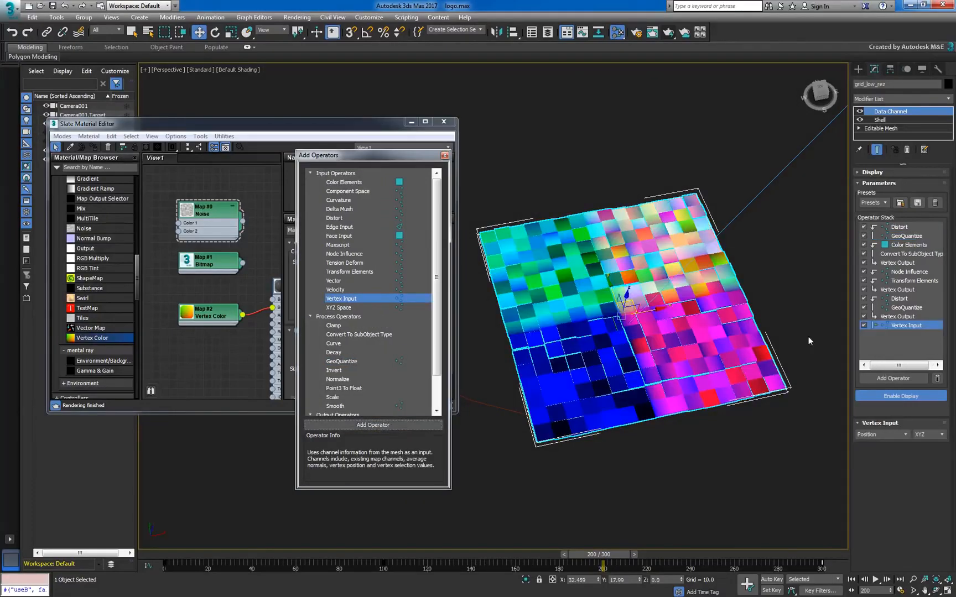
{"action": "left_click_drag", "start_coordinate": [914, 327], "coordinate": [901, 245]}
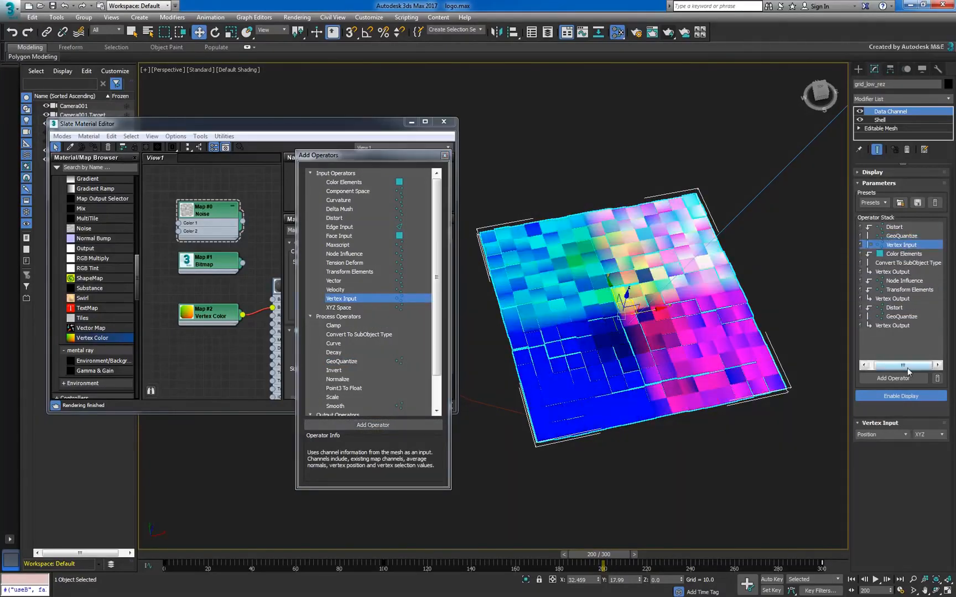
{"action": "left_click", "coordinate": [899, 434]}
{"action": "left_click", "coordinate": [885, 454]}
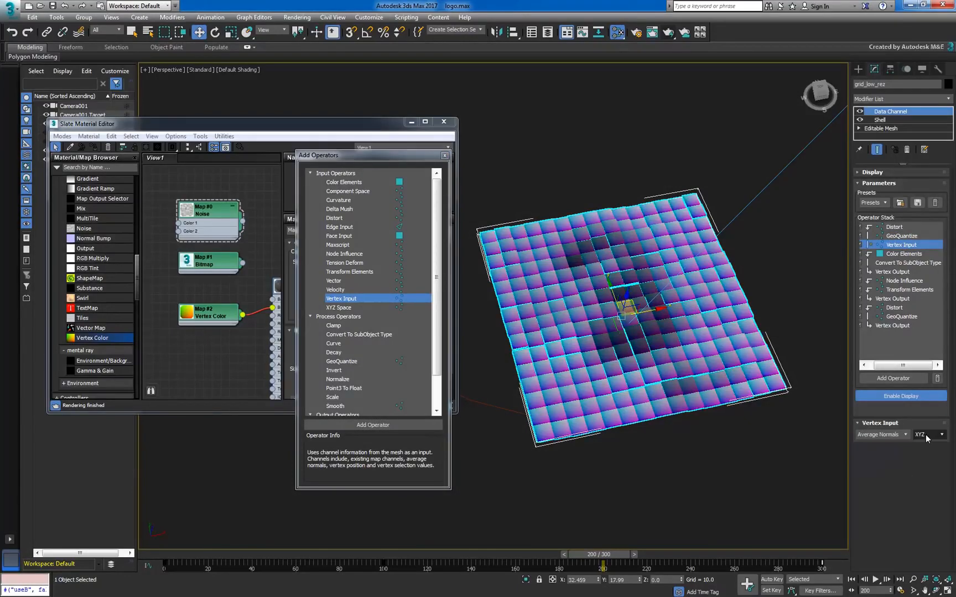
{"action": "left_click", "coordinate": [925, 434]}
{"action": "left_click", "coordinate": [919, 472]}
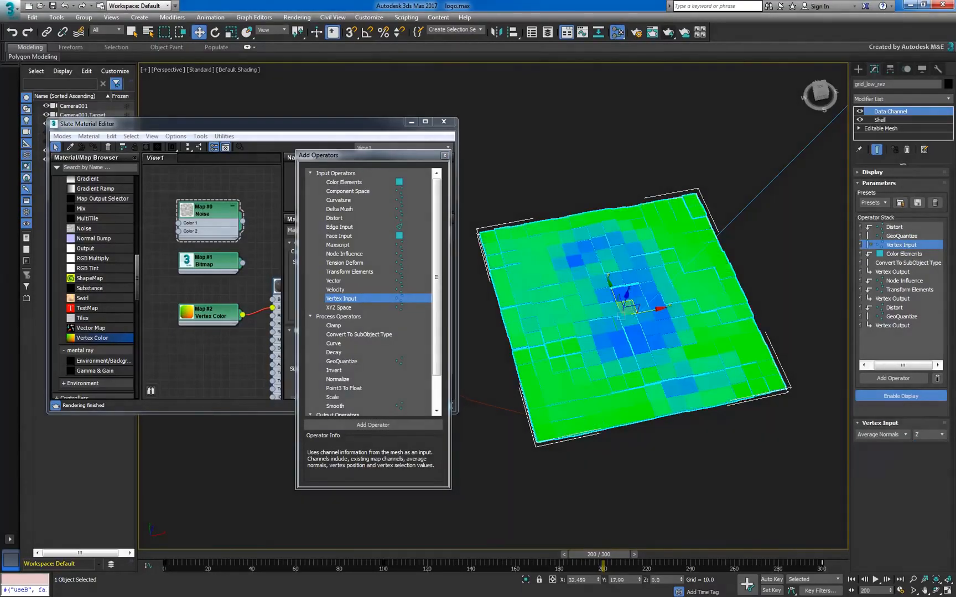
- Add a Vertex Output operator directly below Vertex Input and set its output to Position on the Z axis
{"action": "scroll", "coordinate": [371, 310], "scroll_direction": "down", "scroll_amount": 2}
{"action": "left_click", "coordinate": [373, 405]}
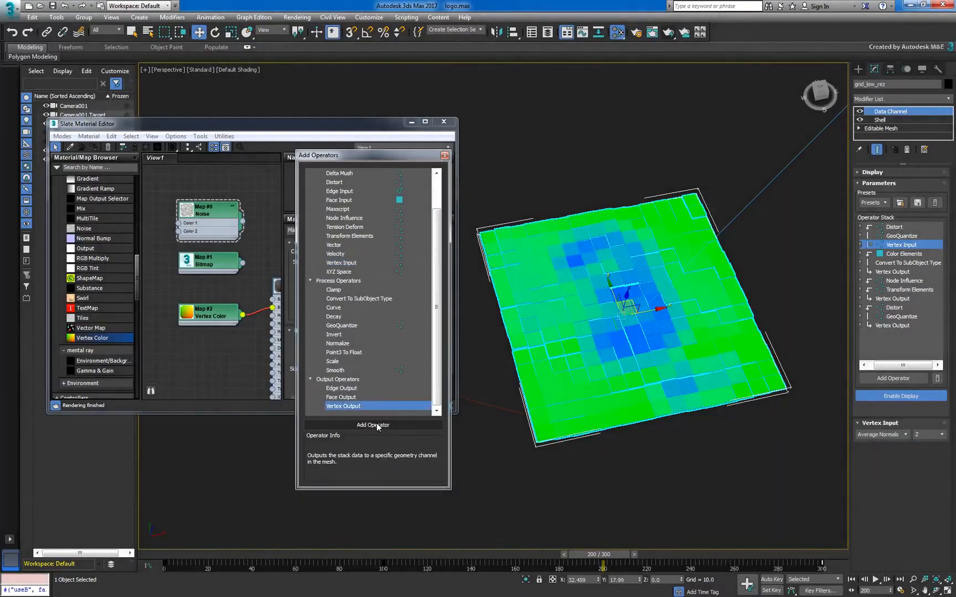
{"action": "left_click", "coordinate": [376, 424]}
{"action": "left_click_drag", "start_coordinate": [896, 334], "coordinate": [895, 254]}
{"action": "left_click", "coordinate": [895, 434]}
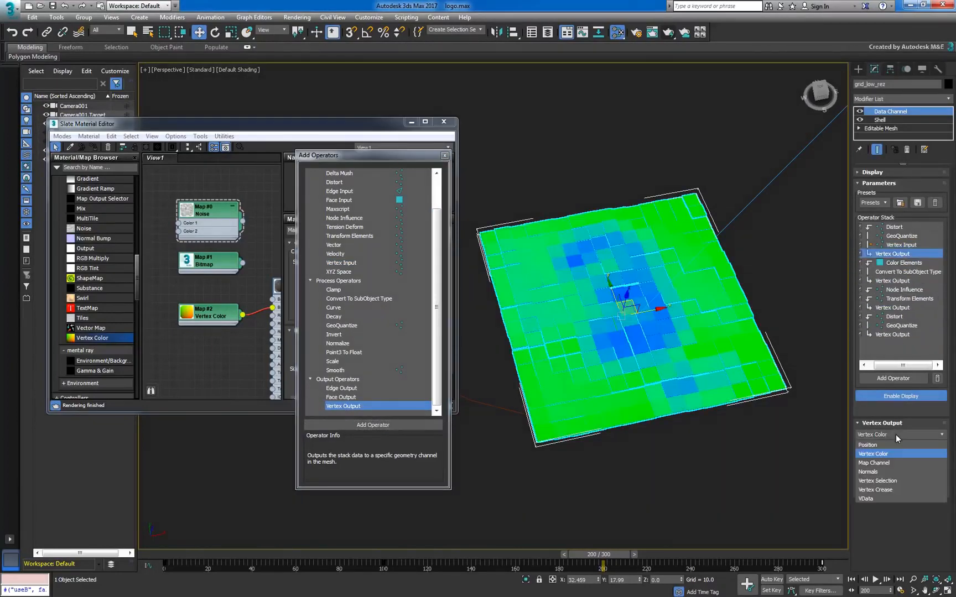
{"action": "left_click", "coordinate": [892, 444]}
{"action": "left_click", "coordinate": [887, 445]}
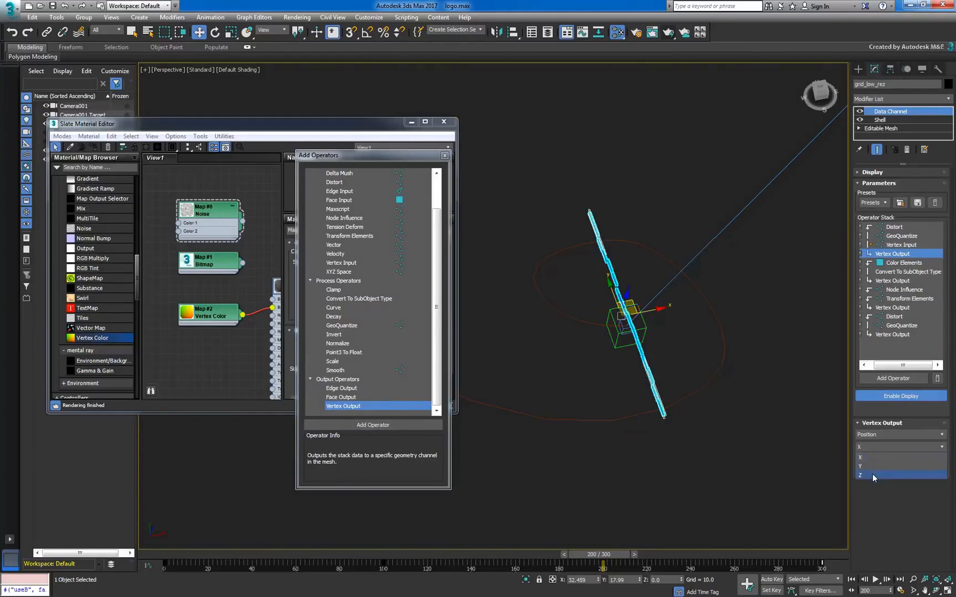
{"action": "left_click", "coordinate": [872, 474]}
{"action": "left_click", "coordinate": [872, 470]}
{"action": "left_click", "coordinate": [873, 477]}
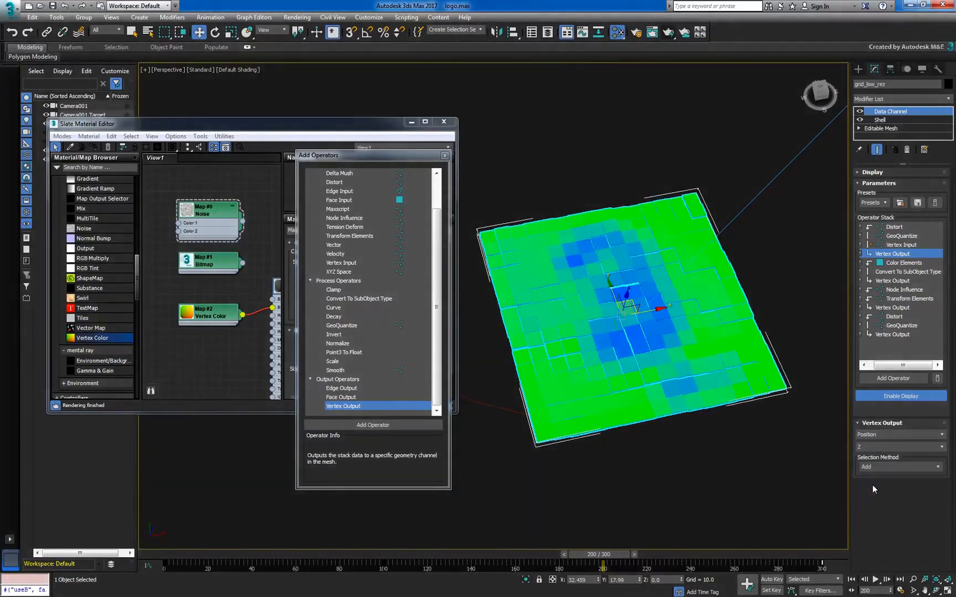
- Set the top Distort operator's strength to 30
{"action": "left_click", "coordinate": [894, 227]}
{"action": "left_click_drag", "start_coordinate": [944, 449], "coordinate": [924, 264]}
{"action": "type", "text": "30"}
{"action": "key", "text": "Return"}
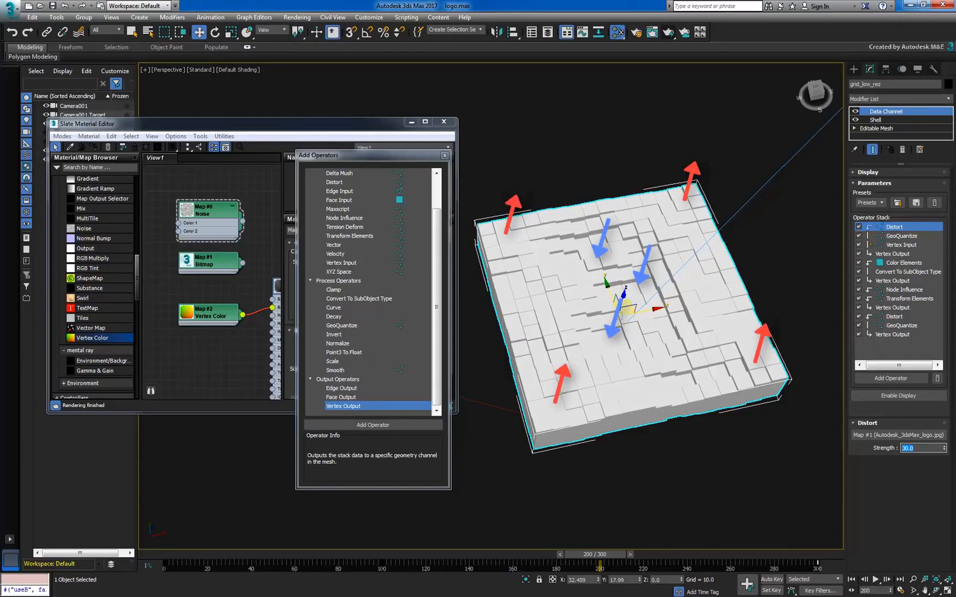
- Add a Curve operator directly below the upper GeoQuantize, enable Normalize, and open its curve graph
{"action": "left_click", "coordinate": [380, 308]}
{"action": "left_click", "coordinate": [394, 425]}
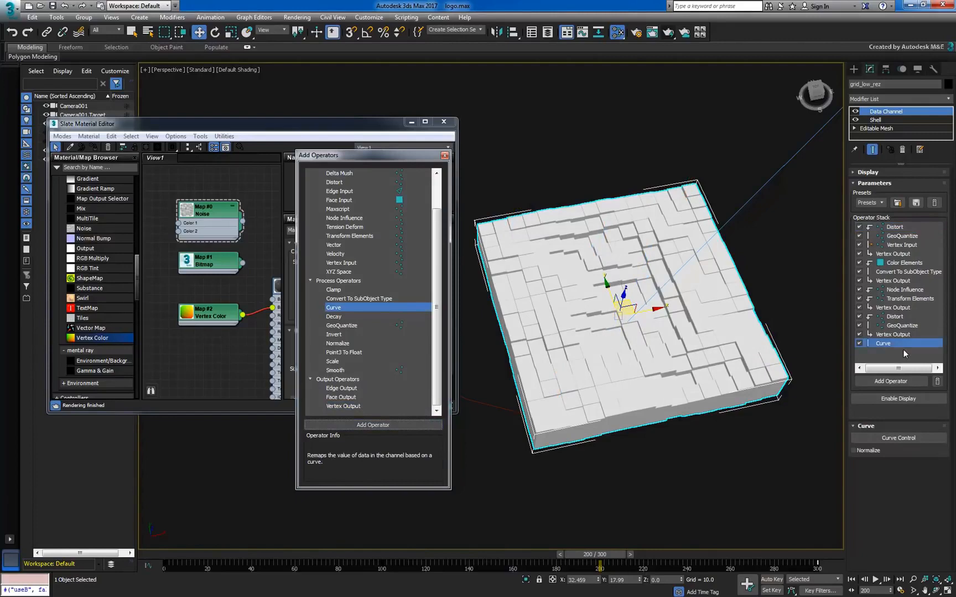
{"action": "left_click_drag", "start_coordinate": [899, 244], "coordinate": [898, 244]}
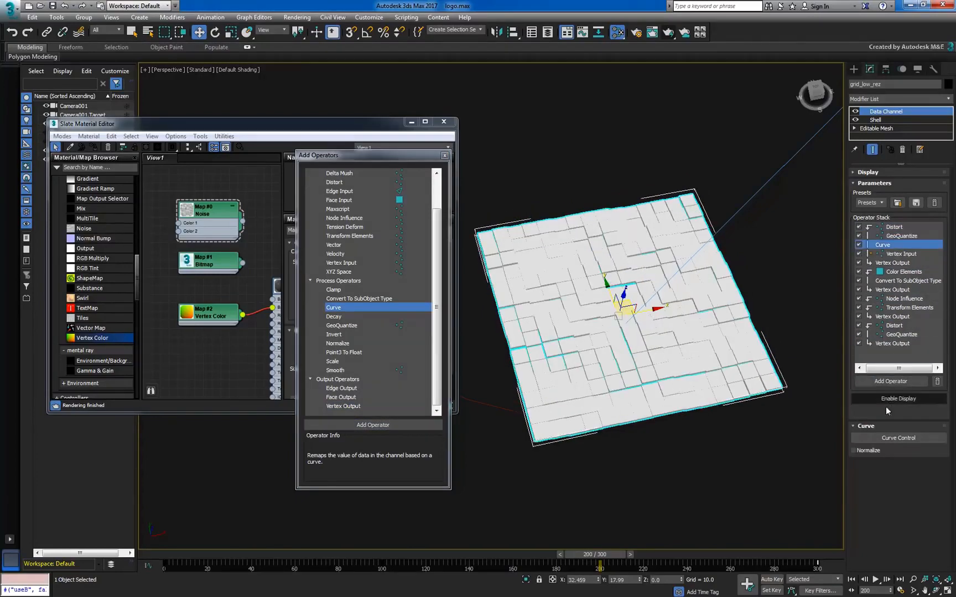
{"action": "left_click", "coordinate": [853, 450]}
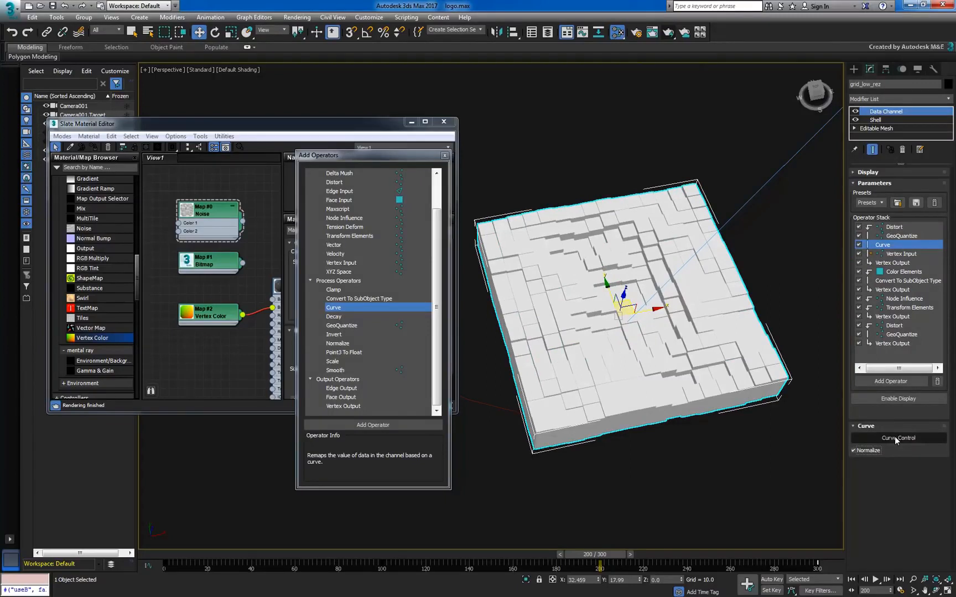
{"action": "left_click", "coordinate": [894, 437]}
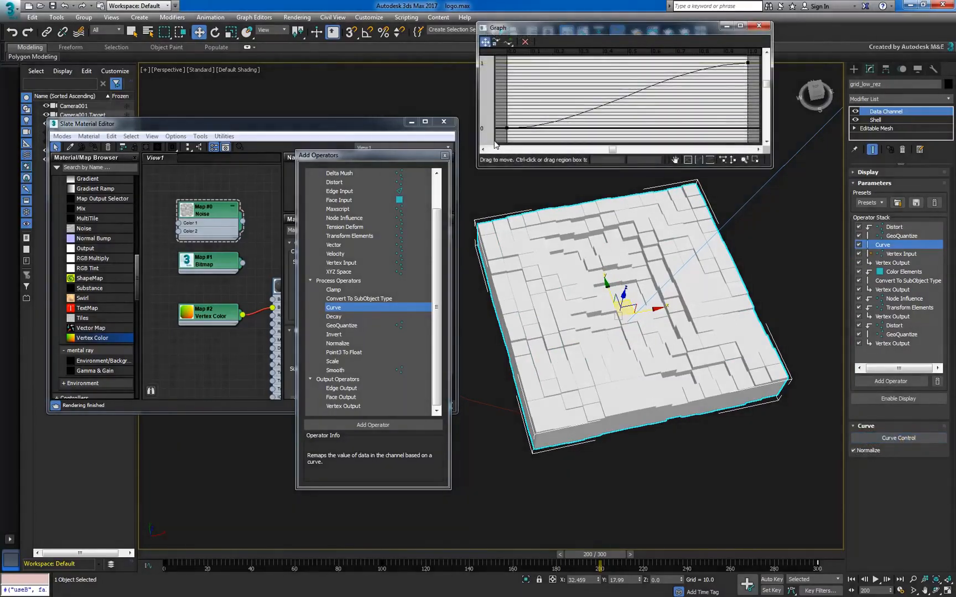
- Invert the Curve operator's graph by moving its start point up to 1 and its end point down to 0, then close the graph
{"action": "left_click_drag", "start_coordinate": [507, 128], "coordinate": [507, 63]}
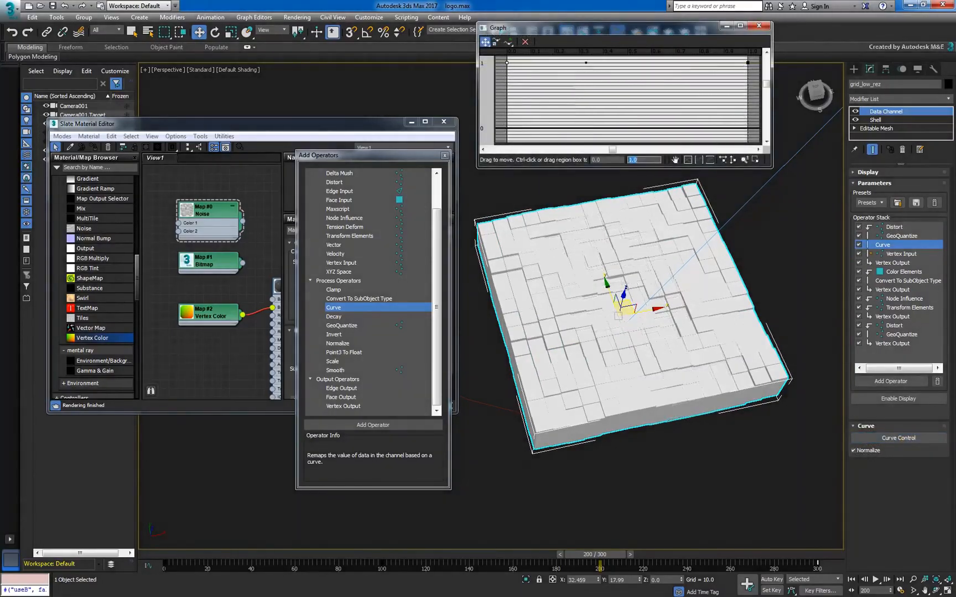
{"action": "left_click_drag", "start_coordinate": [747, 66], "coordinate": [748, 127]}
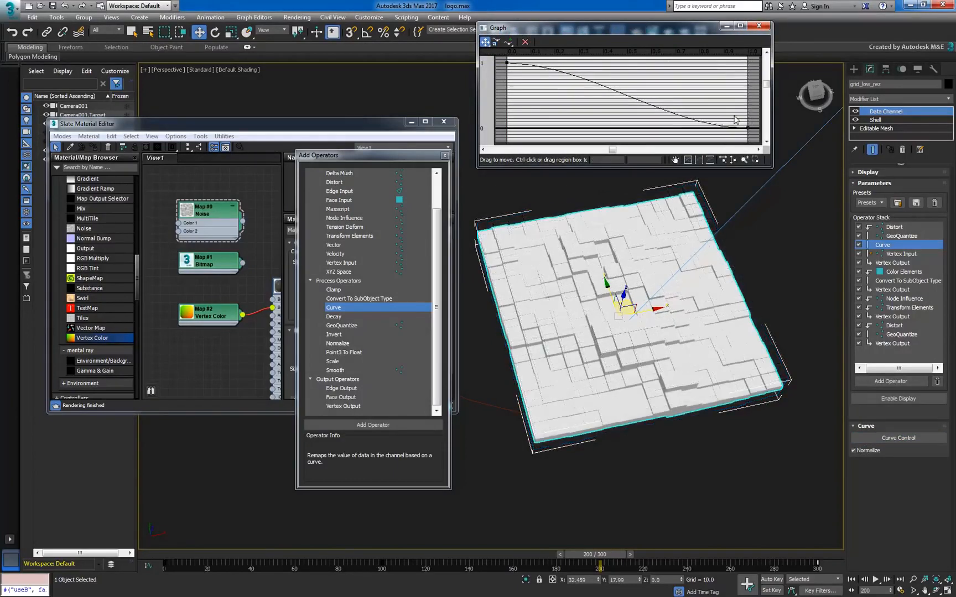
{"action": "left_click", "coordinate": [759, 26]}
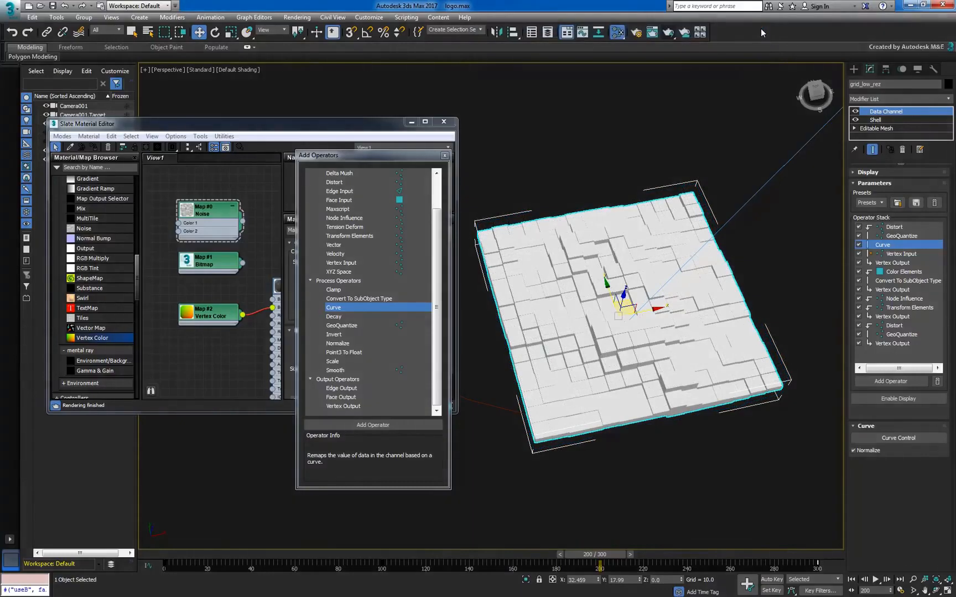
- Add a Node Influence operator directly below the Vertex Input and enable its display on the mesh
{"action": "left_click", "coordinate": [344, 218]}
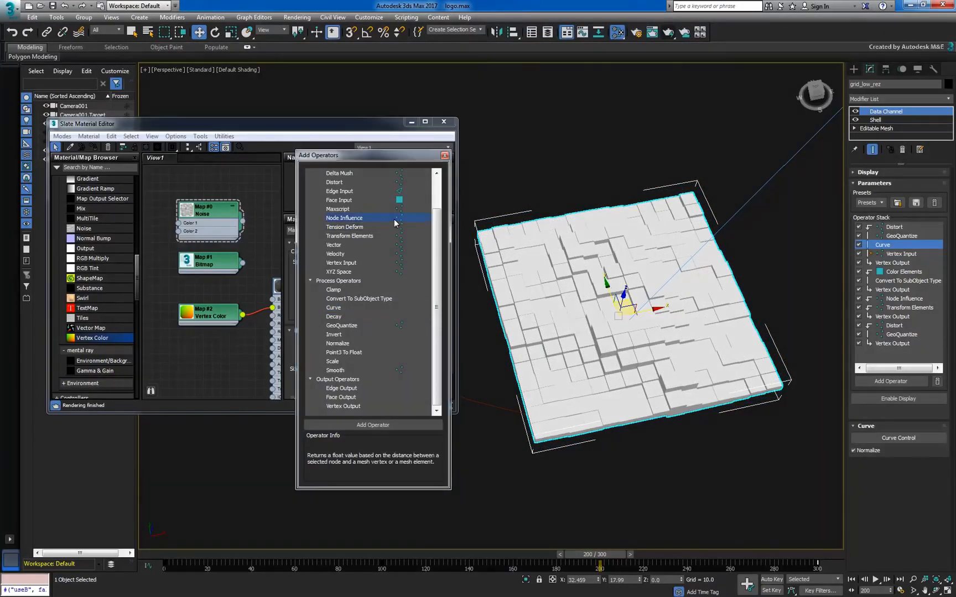
{"action": "left_click", "coordinate": [388, 425]}
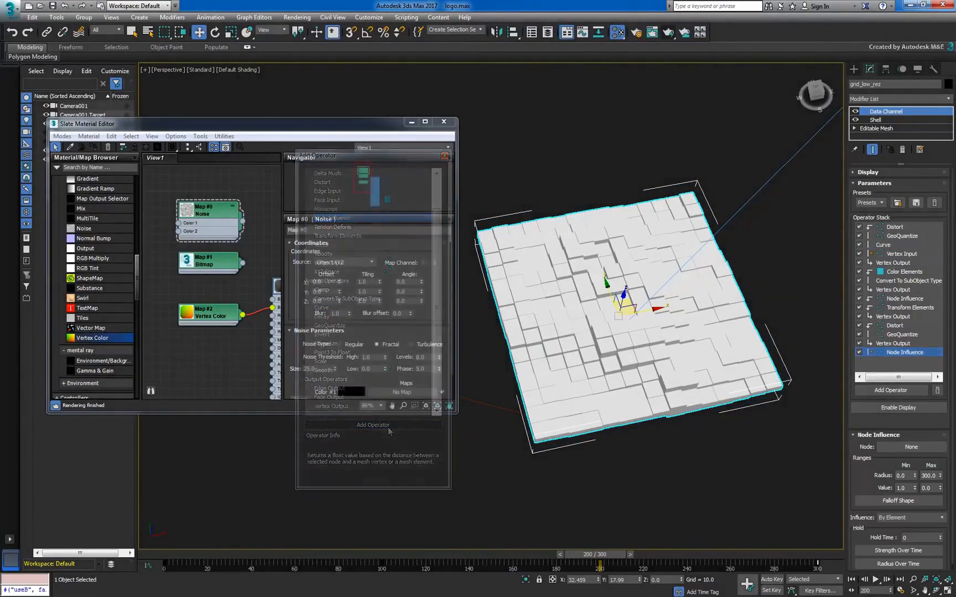
{"action": "left_click_drag", "start_coordinate": [902, 355], "coordinate": [902, 262]}
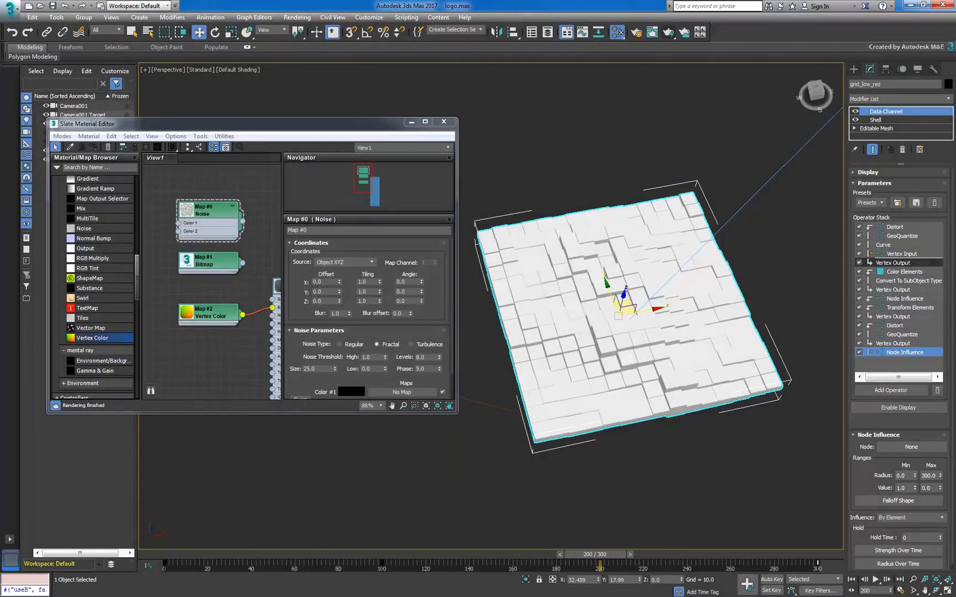
{"action": "left_click", "coordinate": [898, 408]}
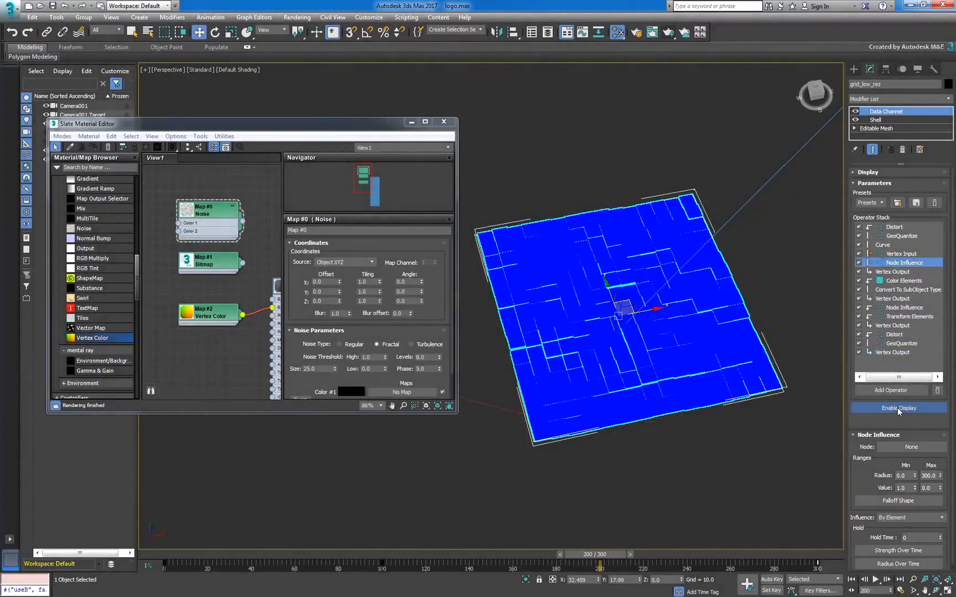
- Unhide Dummy005, assign it as the new Node Influence's node with grid_low_rez visible again, and set the maximum radius to 200
{"action": "left_click", "coordinate": [444, 122]}
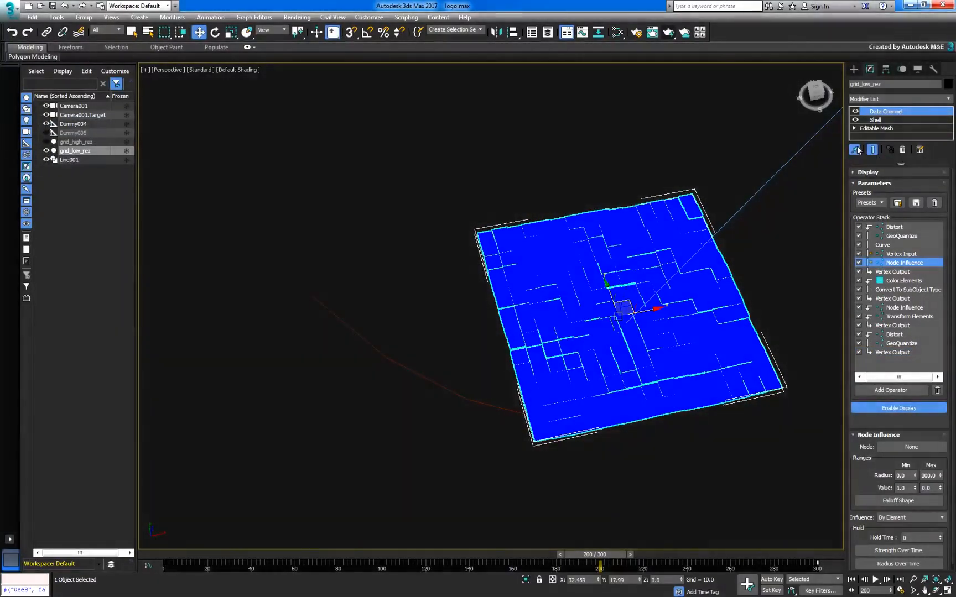
{"action": "left_click", "coordinate": [46, 150]}
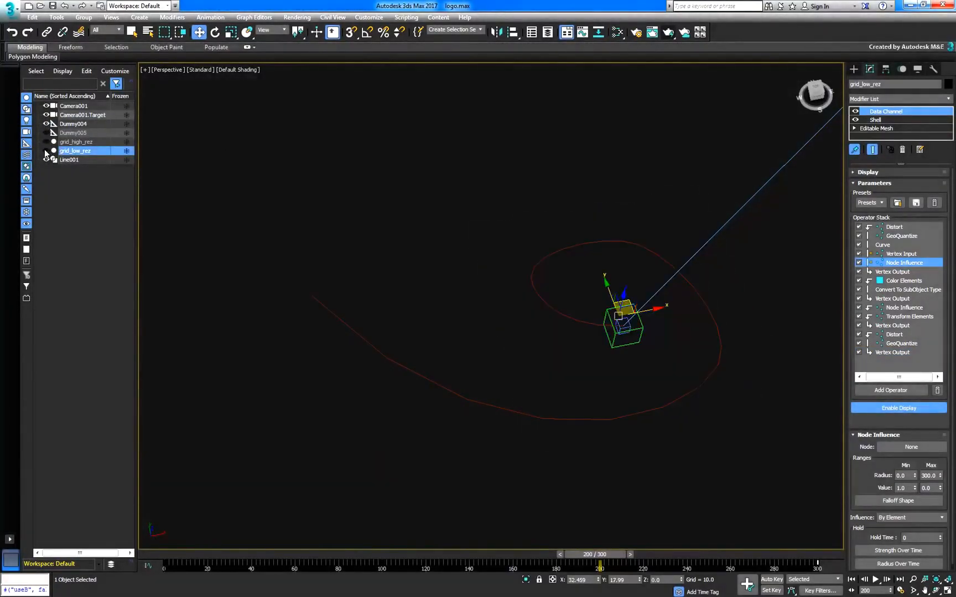
{"action": "left_click", "coordinate": [46, 133]}
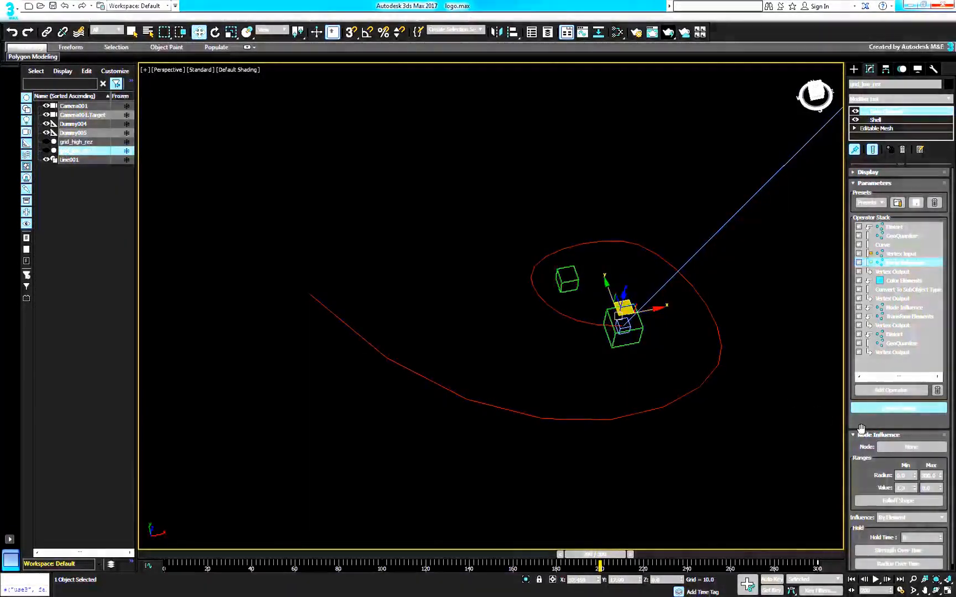
{"action": "left_click", "coordinate": [903, 447]}
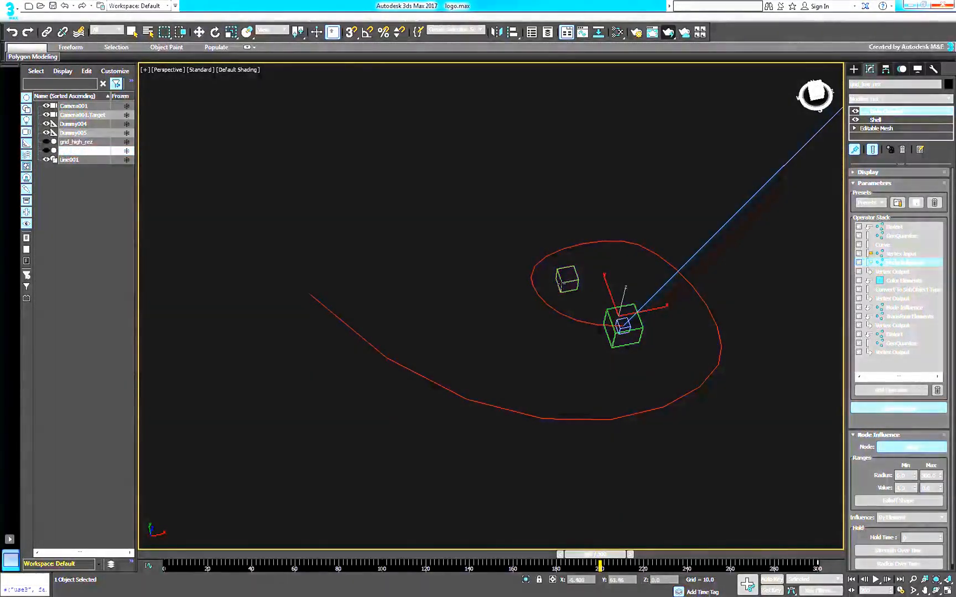
{"action": "left_click", "coordinate": [556, 284]}
{"action": "left_click", "coordinate": [46, 151]}
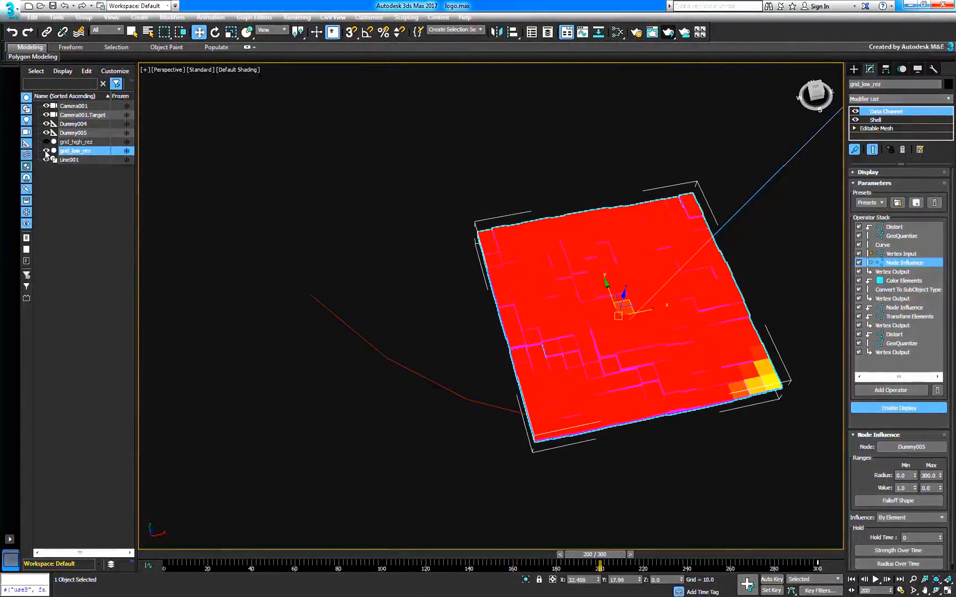
{"action": "mouse_move", "coordinate": [939, 477]}
{"action": "left_mouse_down"}
{"action": "mouse_move", "coordinate": [932, 531]}
{"action": "mouse_move", "coordinate": [940, 477]}
{"action": "left_mouse_up"}
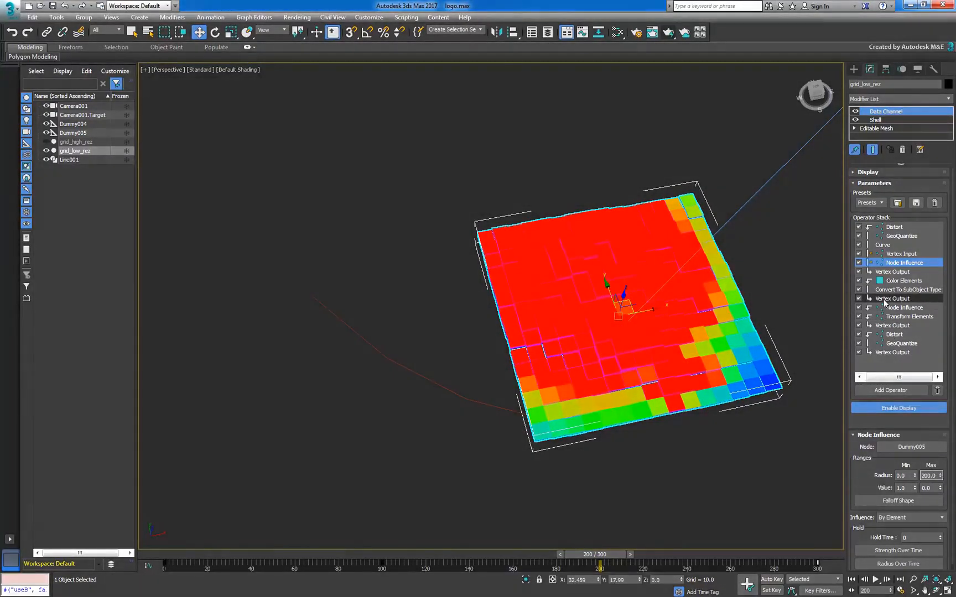
- Display the Vertex Color output through Camera001 and play the animation from the first frame to check the effect
{"action": "left_click", "coordinate": [883, 299]}
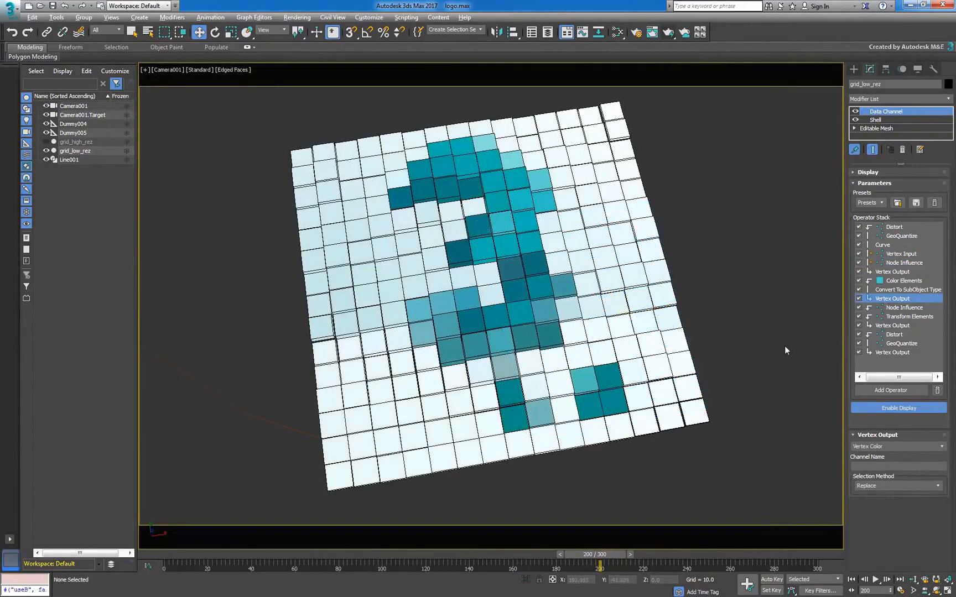
{"action": "left_click", "coordinate": [851, 580]}
{"action": "left_click", "coordinate": [876, 580]}
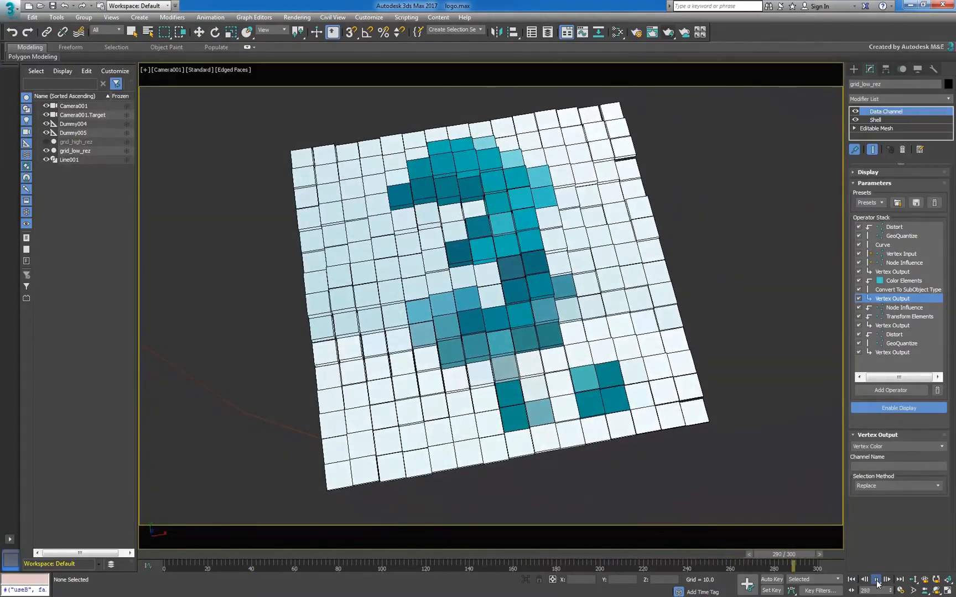
{"action": "left_click", "coordinate": [876, 580]}
- Copy the Data Channel modifier from grid_low_rez, hide that grid and unhide grid_high_rez
{"action": "key", "text": "w"}
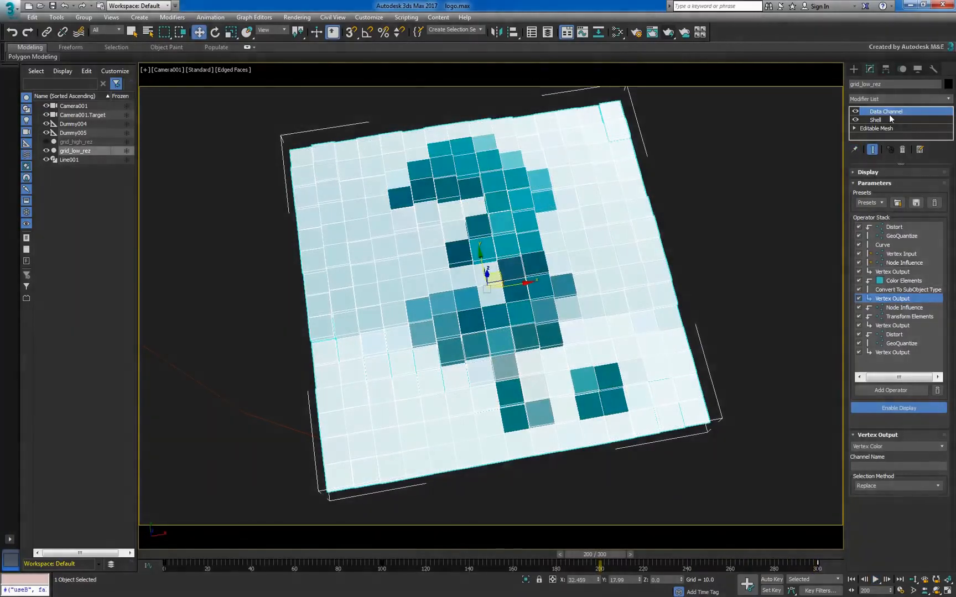
{"action": "right_click", "coordinate": [893, 113]}
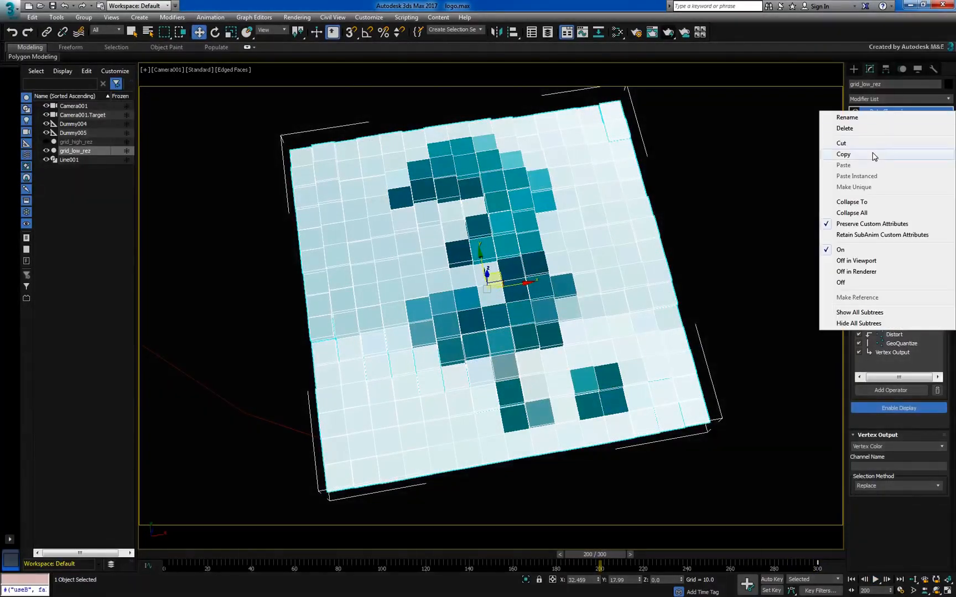
{"action": "left_click", "coordinate": [843, 155]}
{"action": "left_click", "coordinate": [47, 151]}
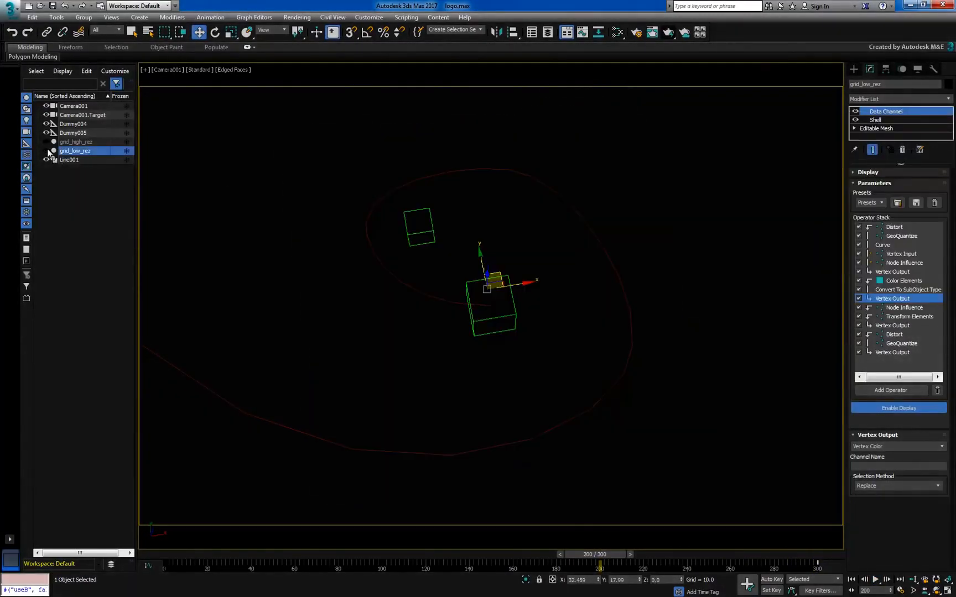
{"action": "left_click", "coordinate": [46, 141]}
- Paste the Data Channel modifier as an instance above Shell on grid_high_rez and select its Vertex Output below Convert To SubObject Type
{"action": "left_click", "coordinate": [330, 181]}
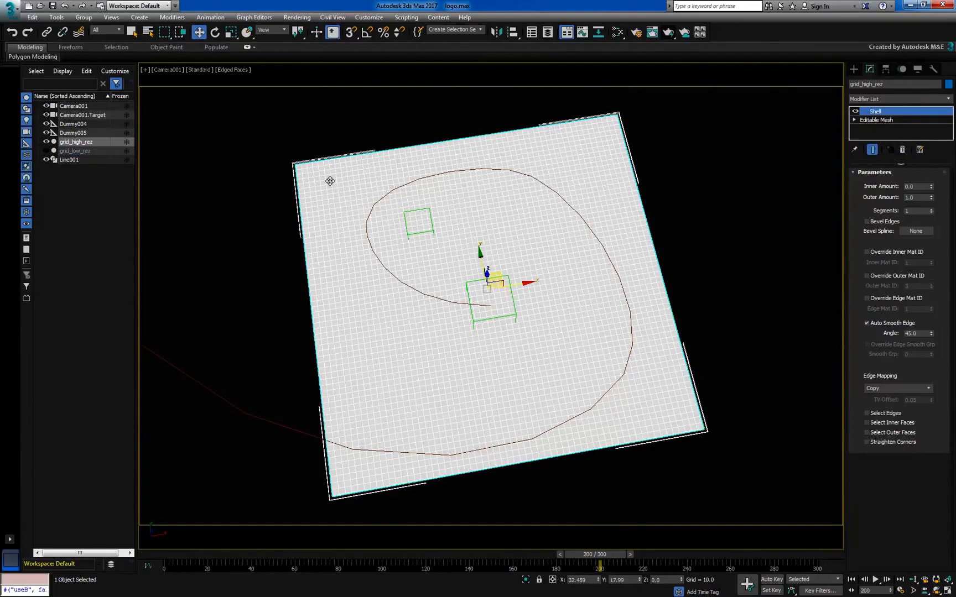
{"action": "right_click", "coordinate": [885, 113]}
{"action": "left_click", "coordinate": [869, 176]}
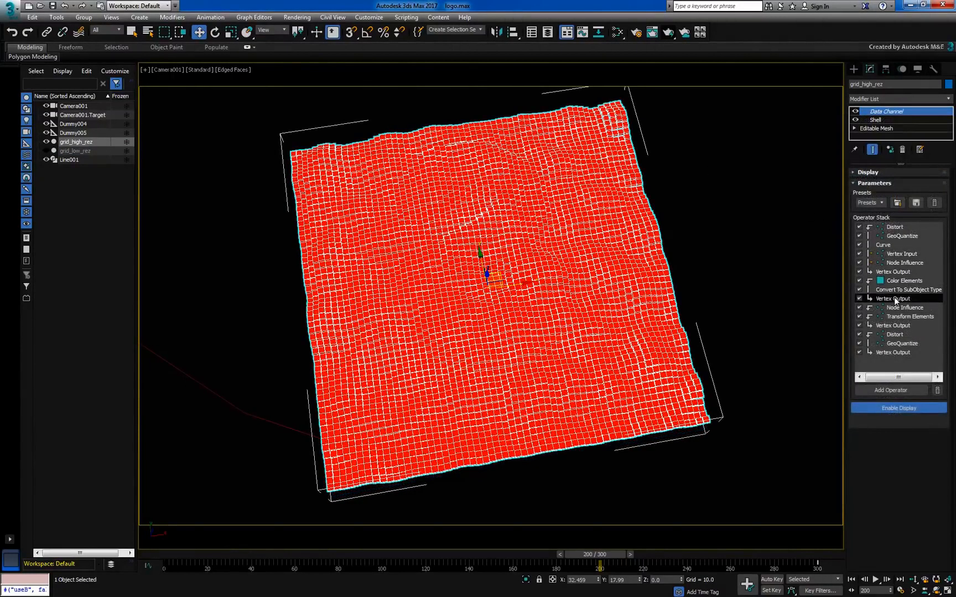
{"action": "left_click", "coordinate": [894, 299]}
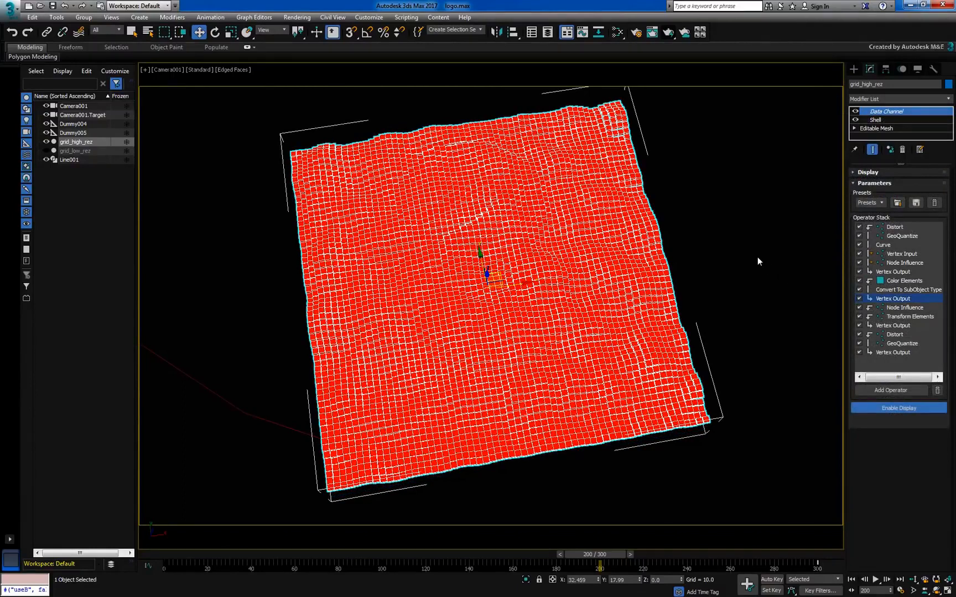